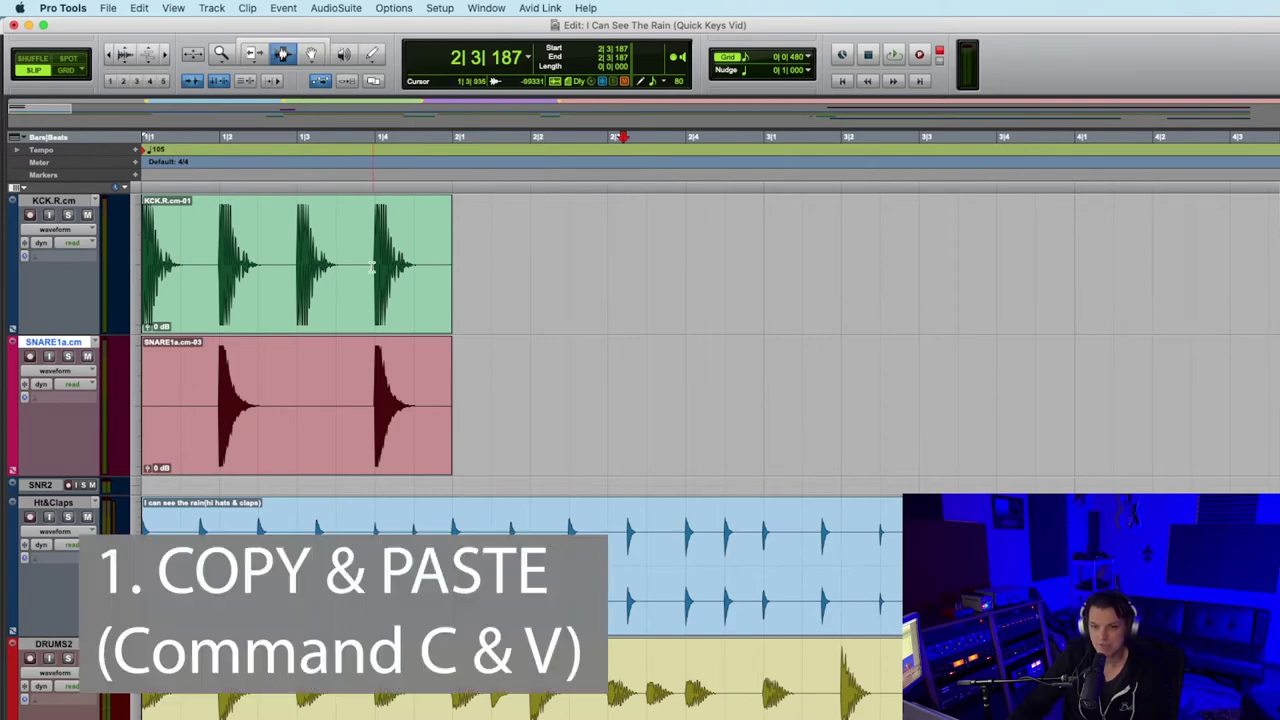
Copy the kick clip, paste it at 2|2 with grid snapping, then undo the paste.
left_click(712, 305)
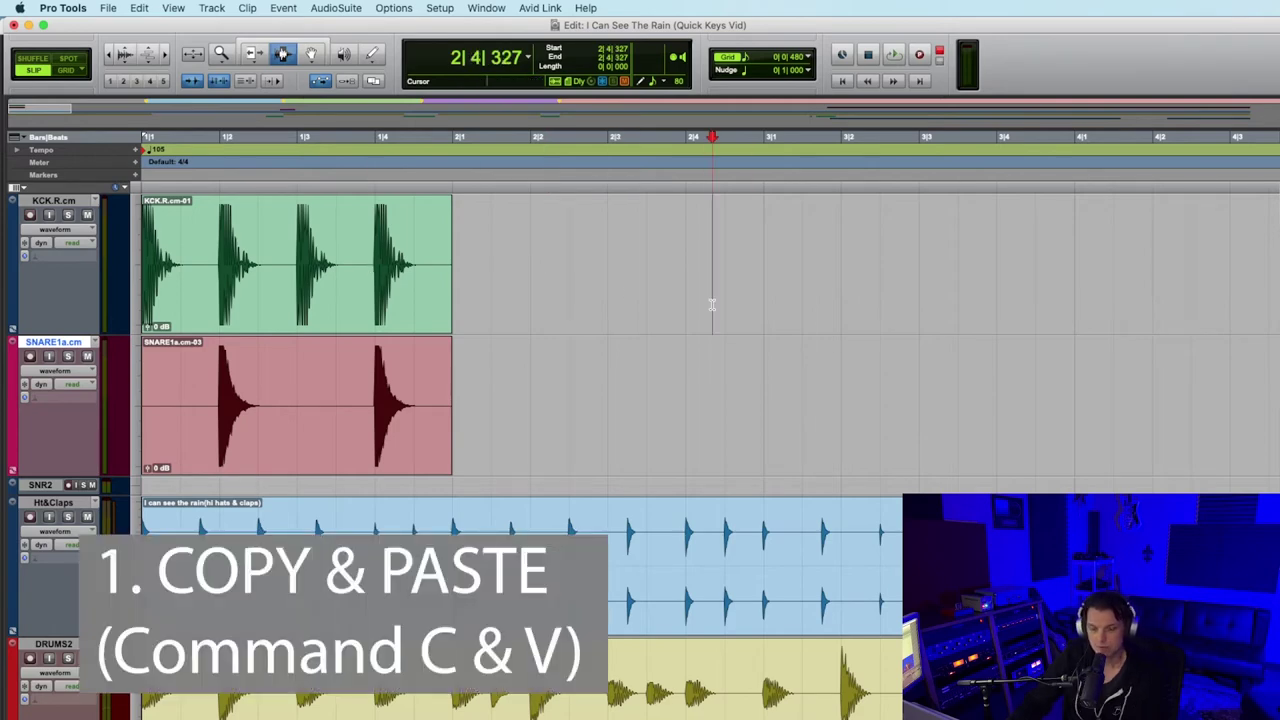
double_click(362, 287)
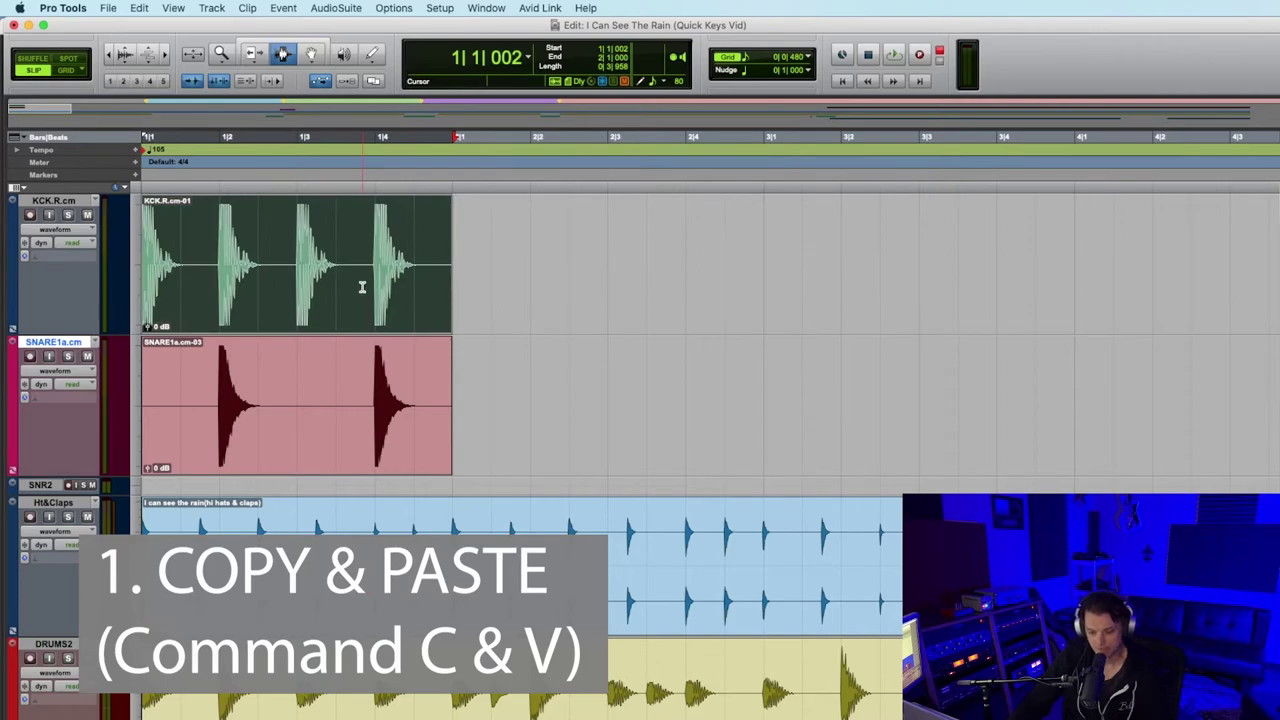
key("super+c")
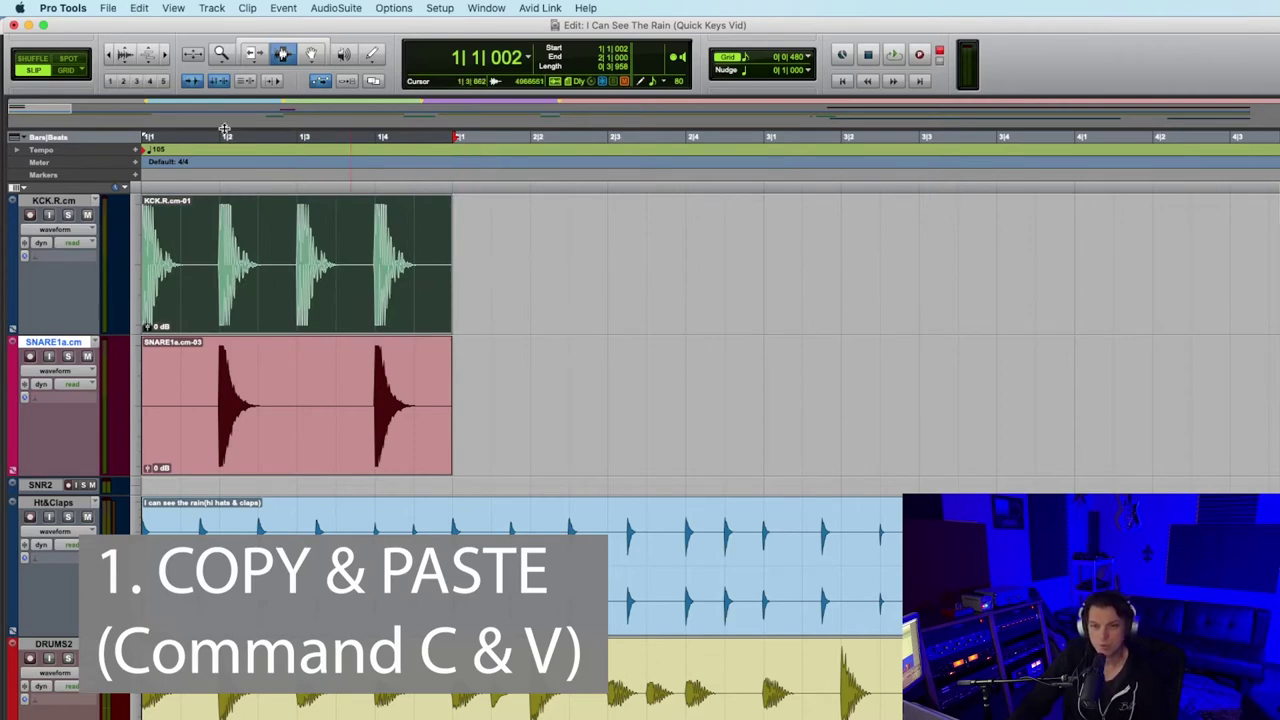
key("F4")
left_click(588, 295)
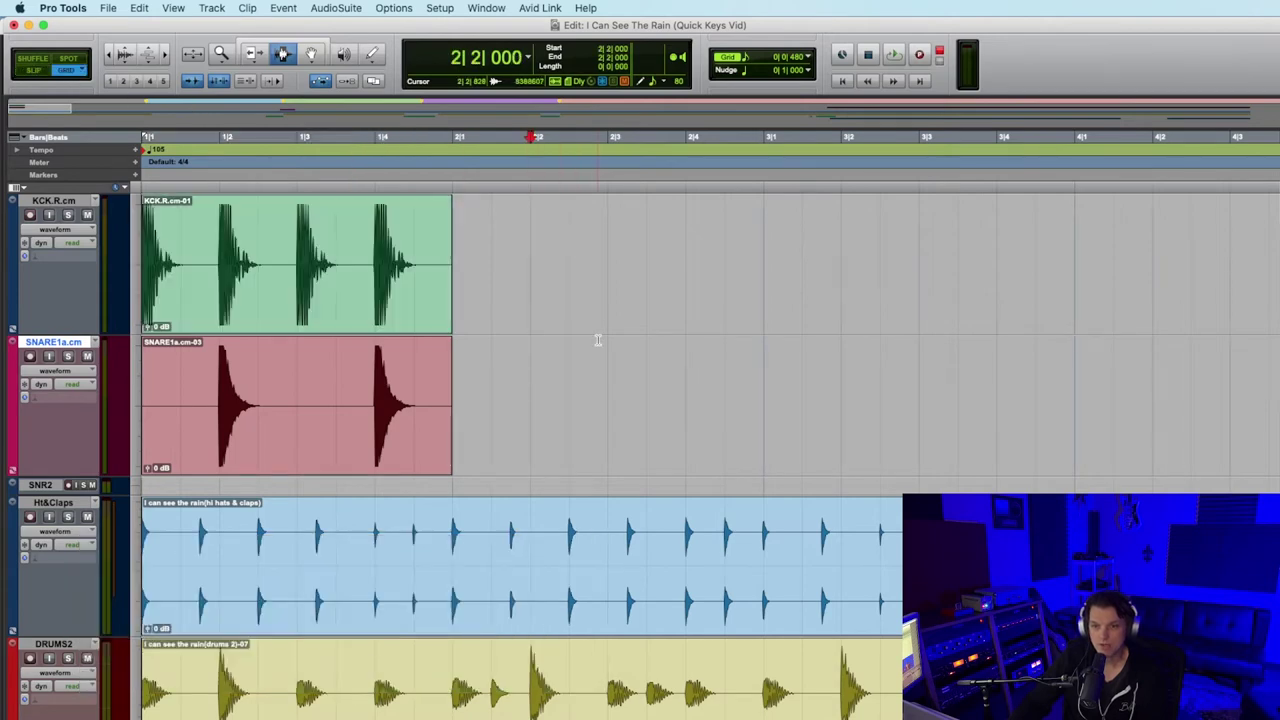
key("super+v")
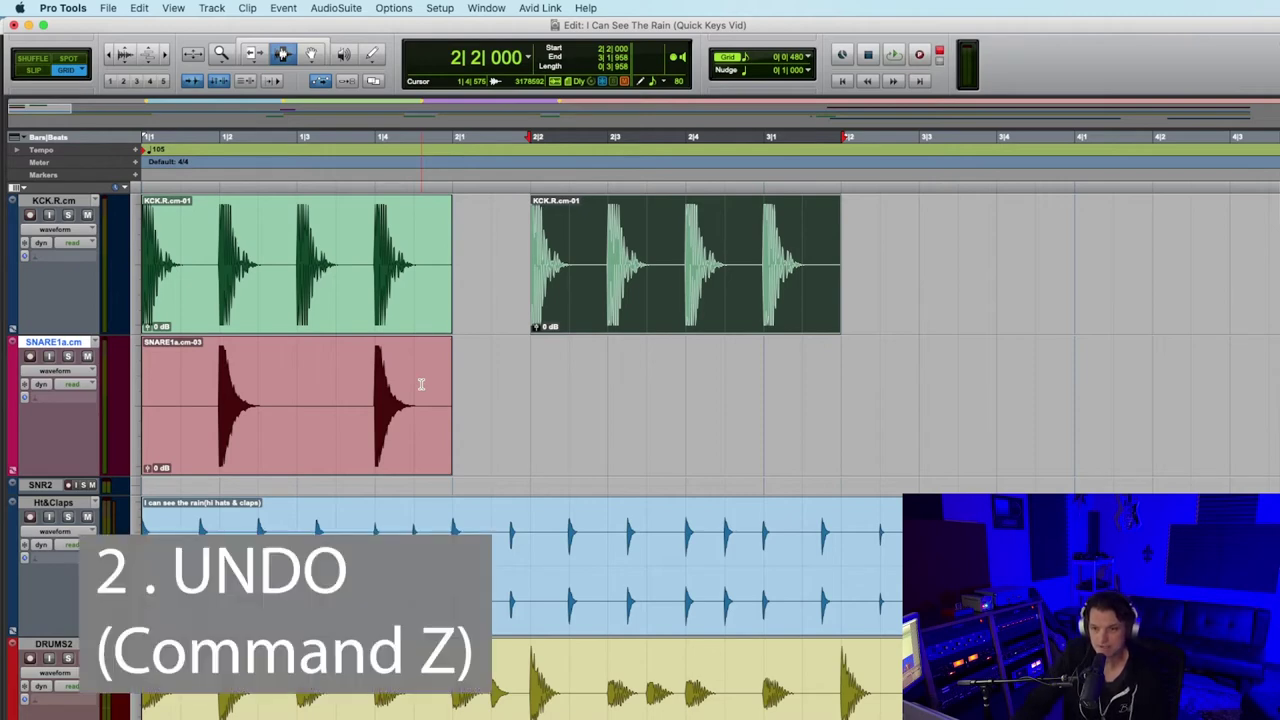
left_click(672, 269)
key("super+z")
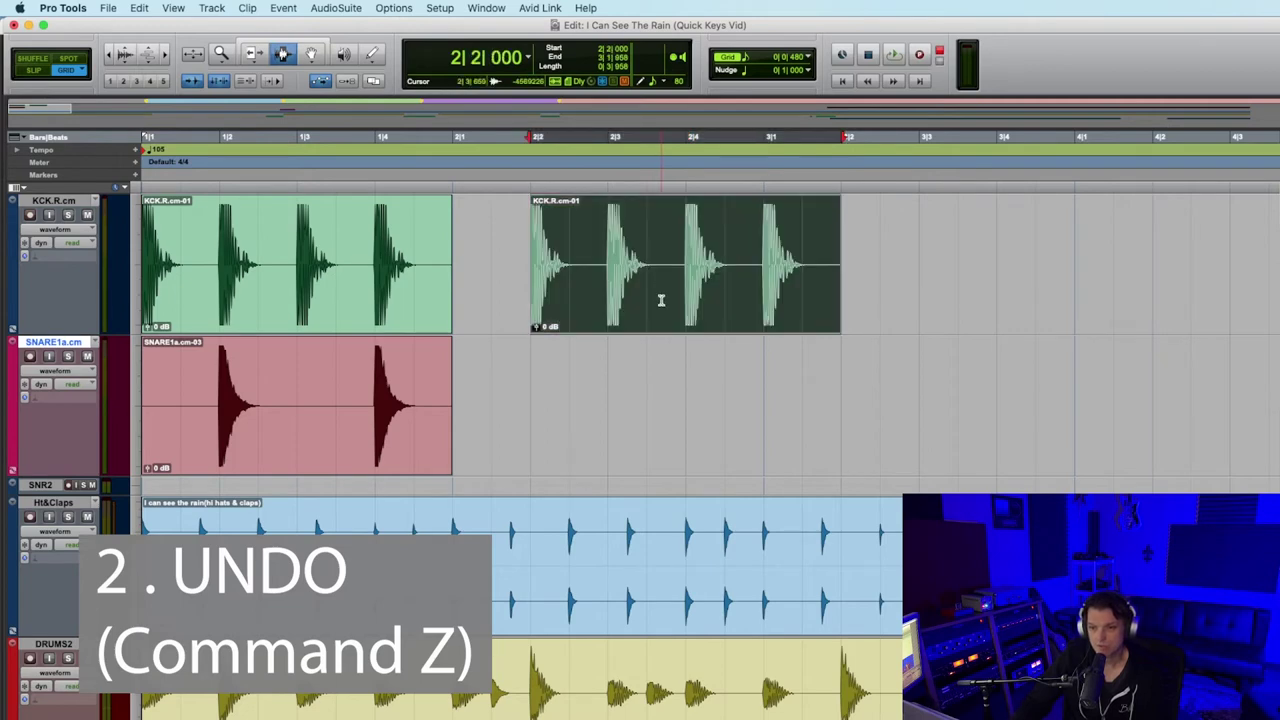
key("super+z")
key("super+z")
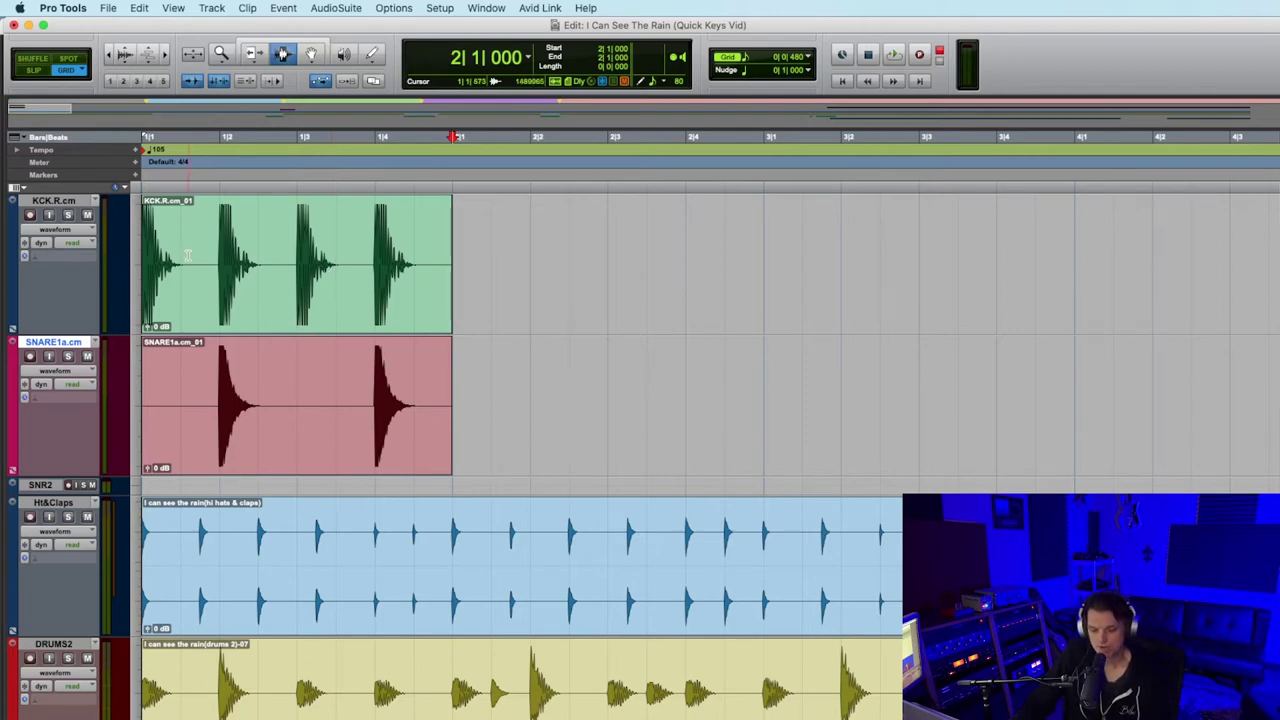
Paste the selected kick and snare clips at 2|1, then undo the paste.
double_click(258, 255)
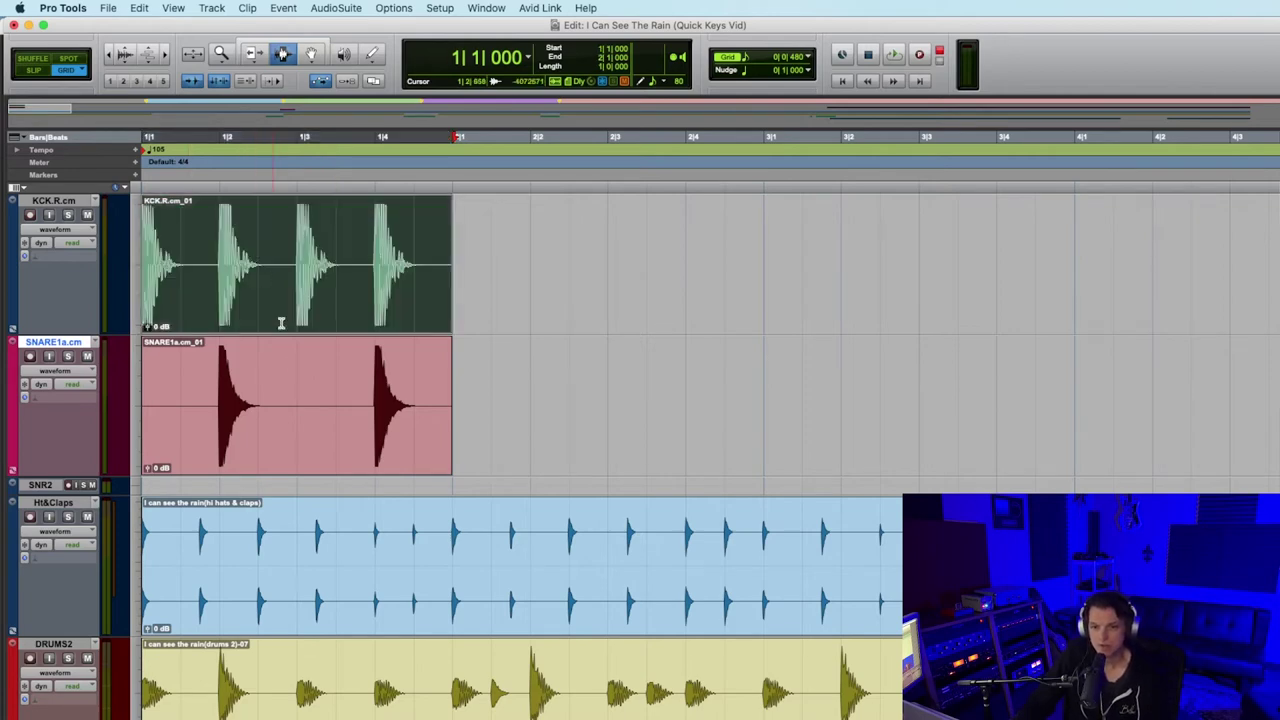
left_click(298, 371, "shift")
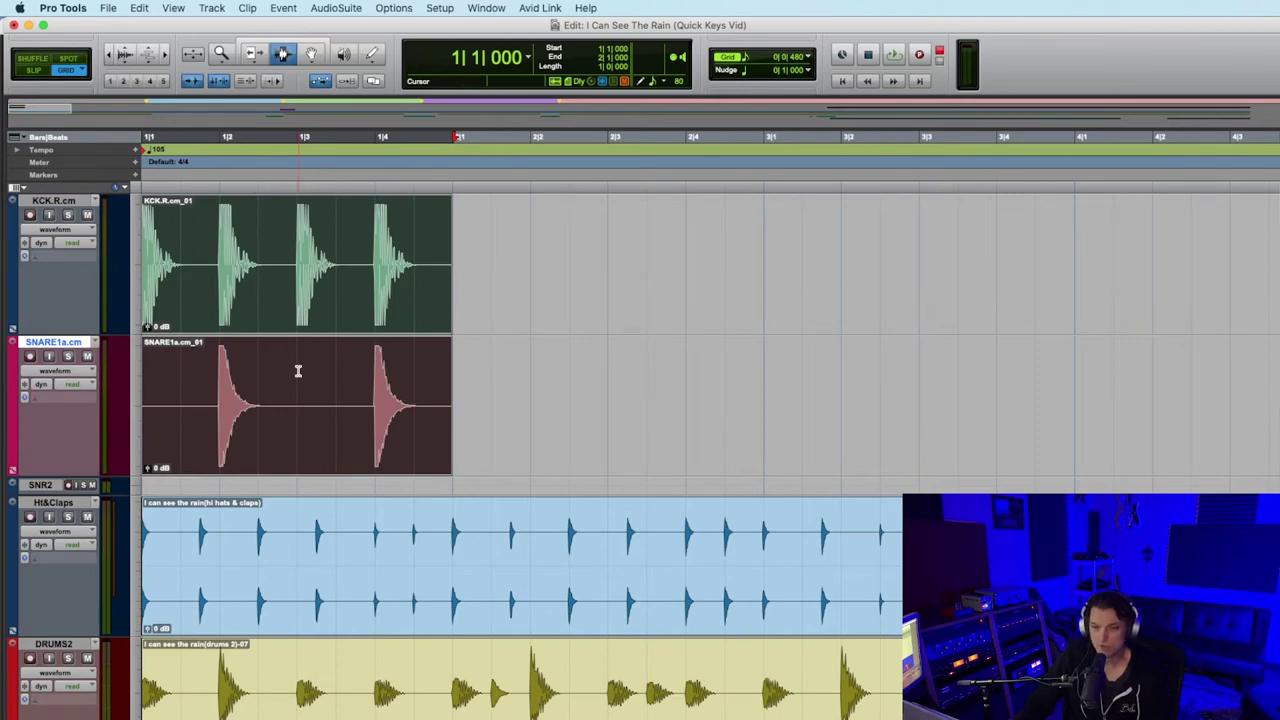
left_click(452, 264)
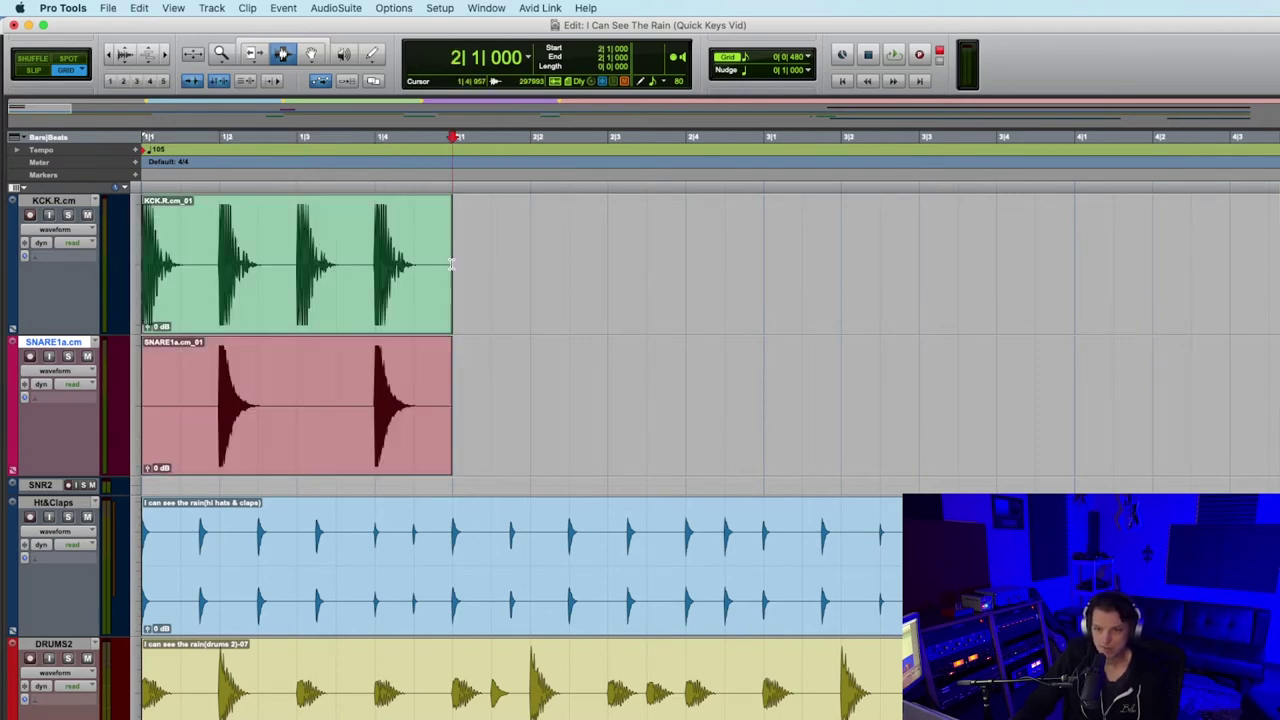
left_click_drag(452, 264, 514, 377)
key("super+v")
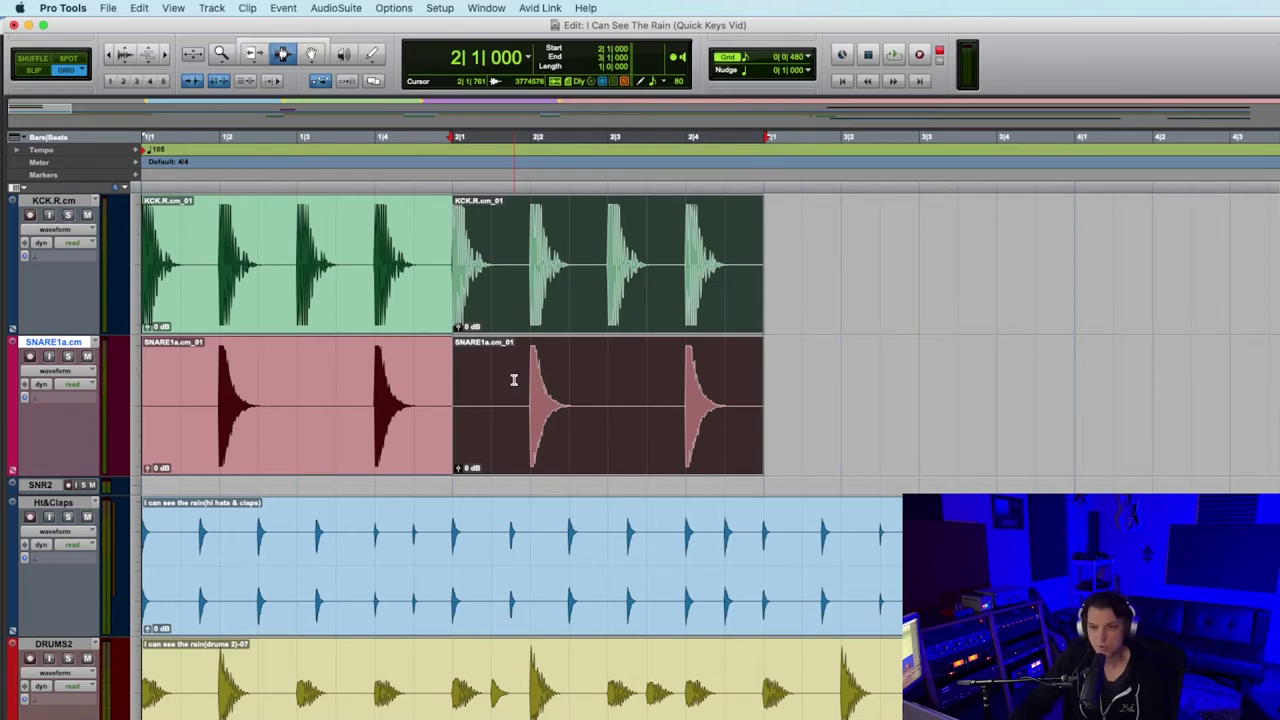
key("super+z")
Duplicate the kick and snare clips to 2|1, 3|1 and 4|1, then undo the duplicates.
double_click(316, 285)
left_click(340, 398, "shift")
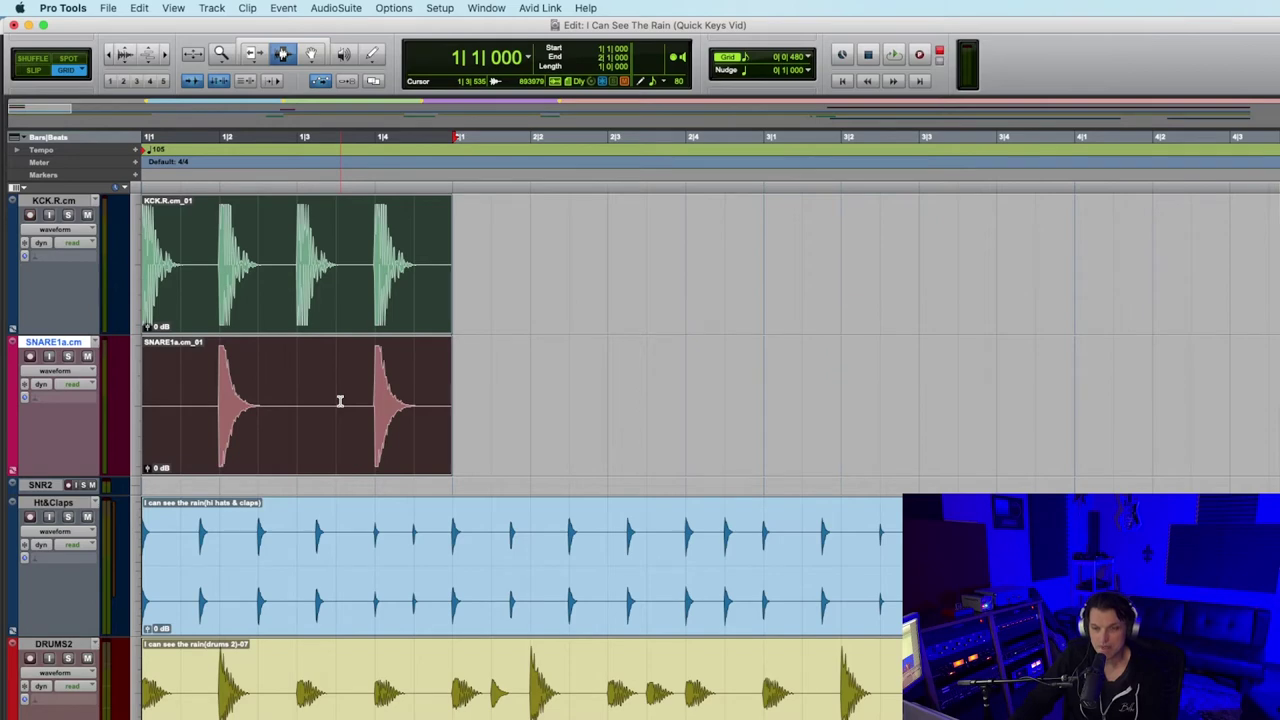
key("super+d")
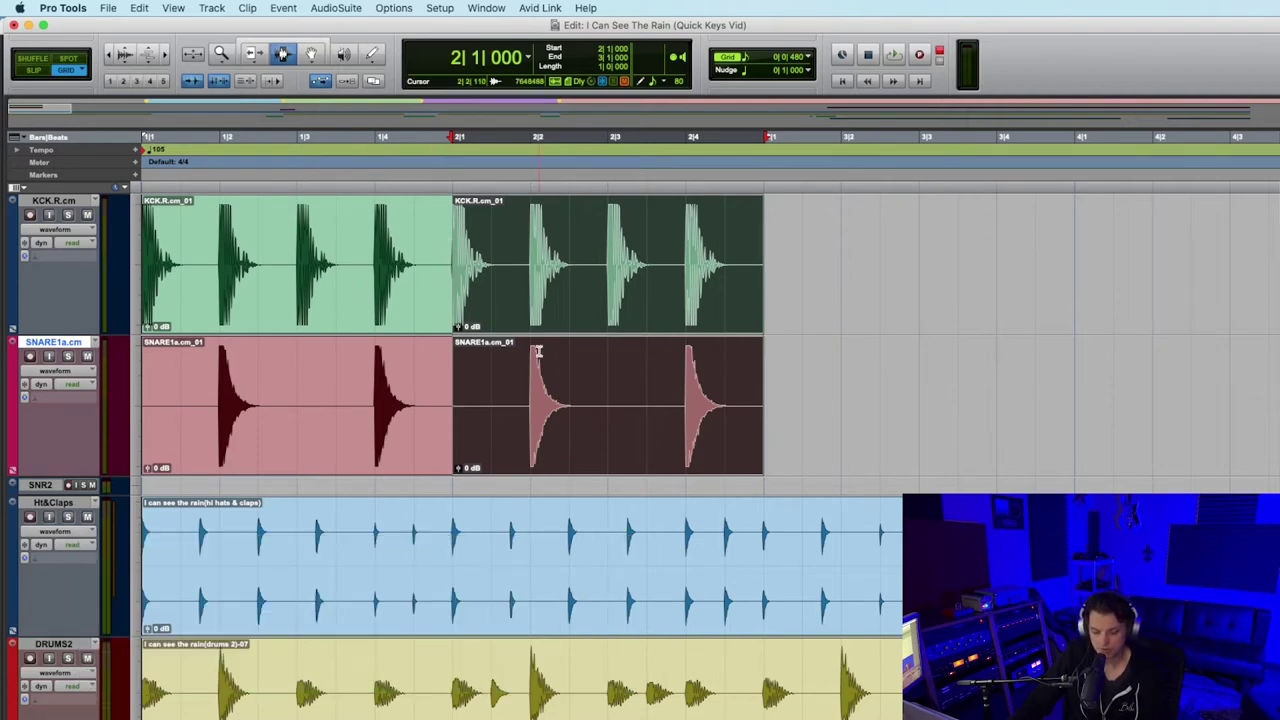
key("super+d")
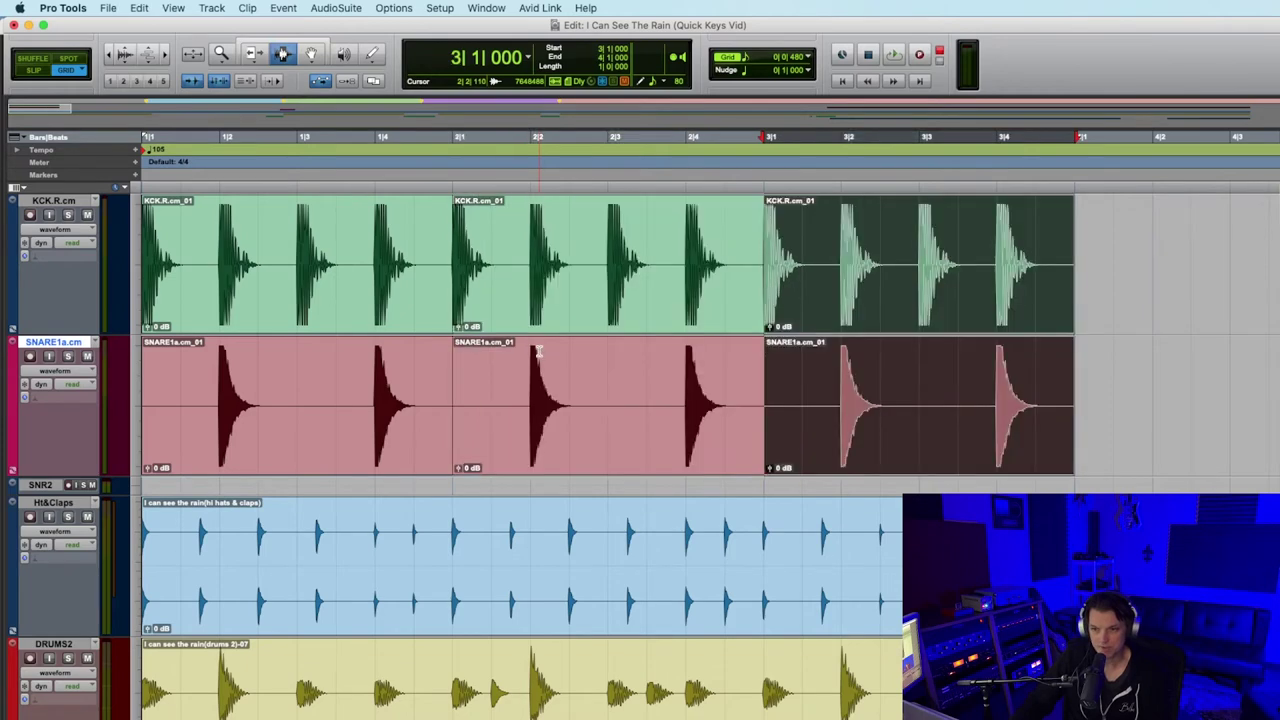
key("super+d")
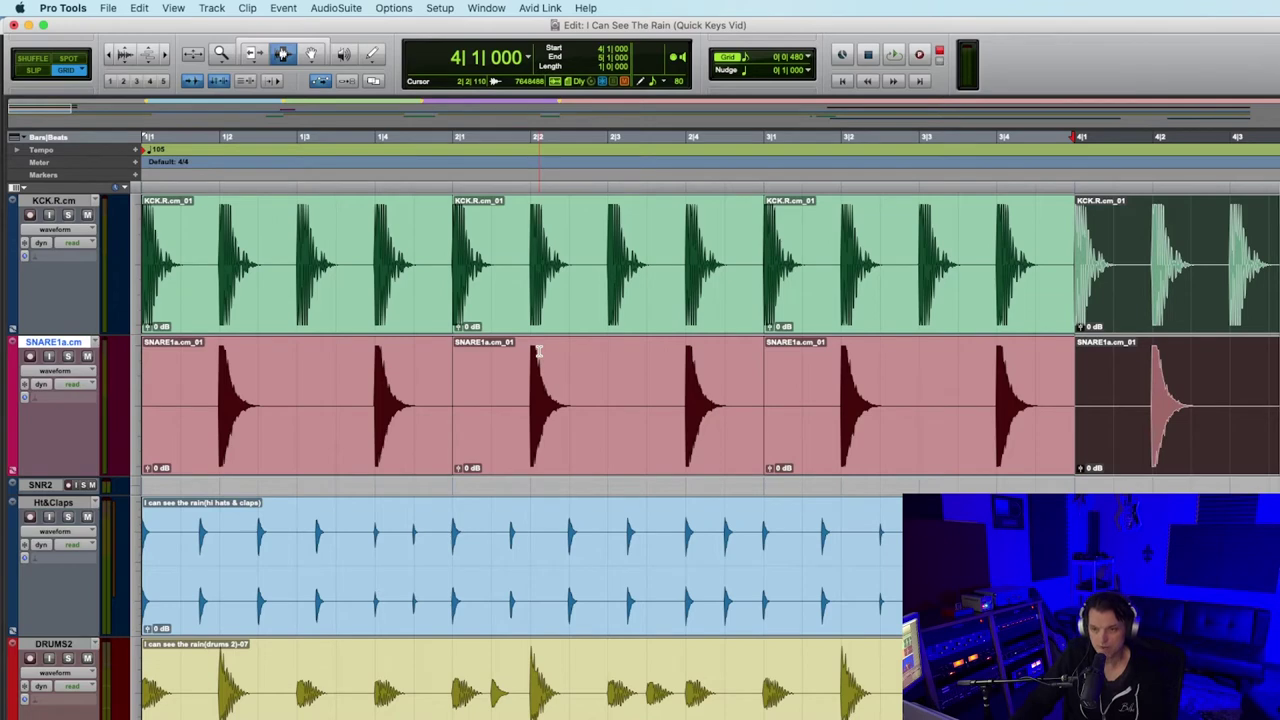
key("super+z")
key("super+z")
key("super+z")
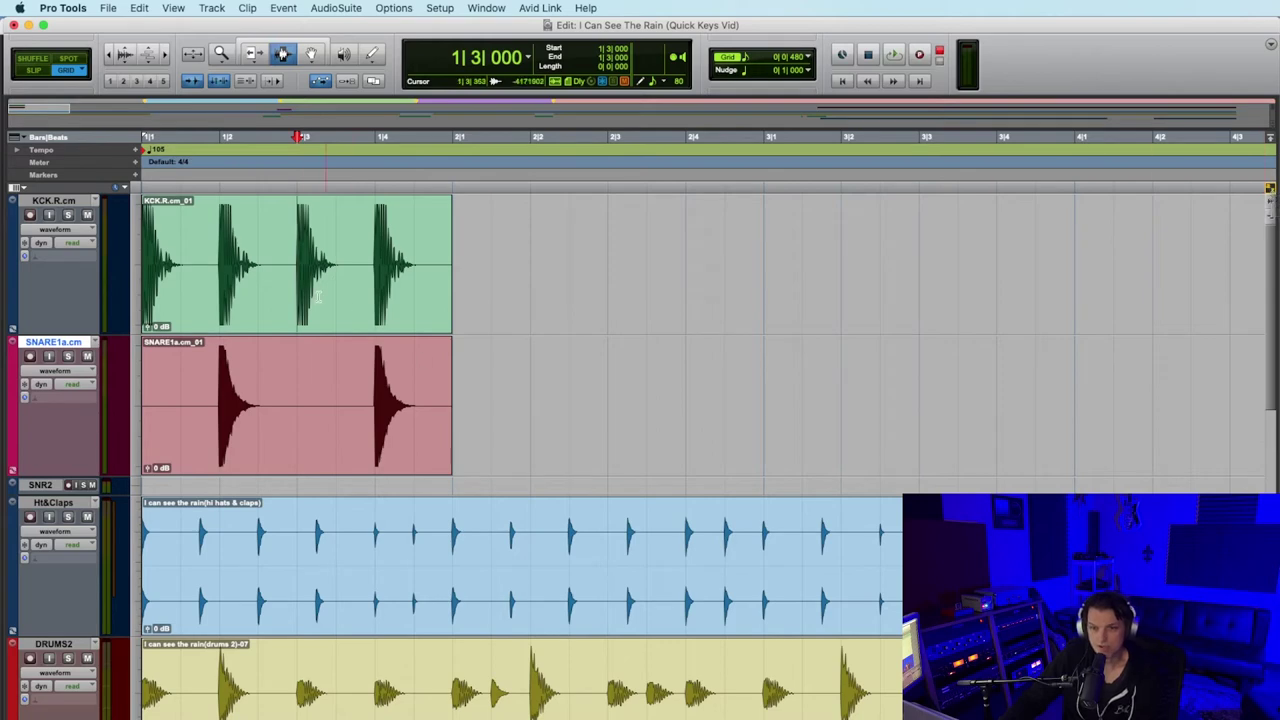
Zoom the timeline in and out around 1|2|480 in the kick clip.
left_click(276, 281)
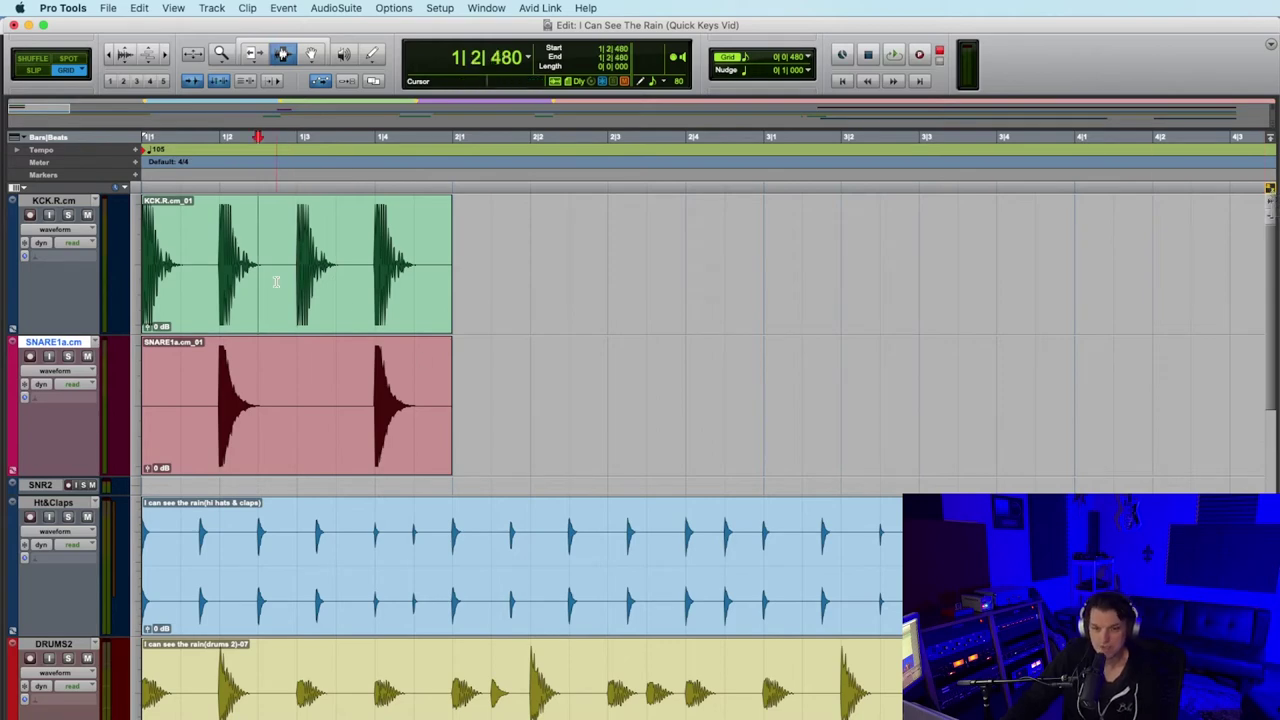
key("t")
key("t")
key("t")
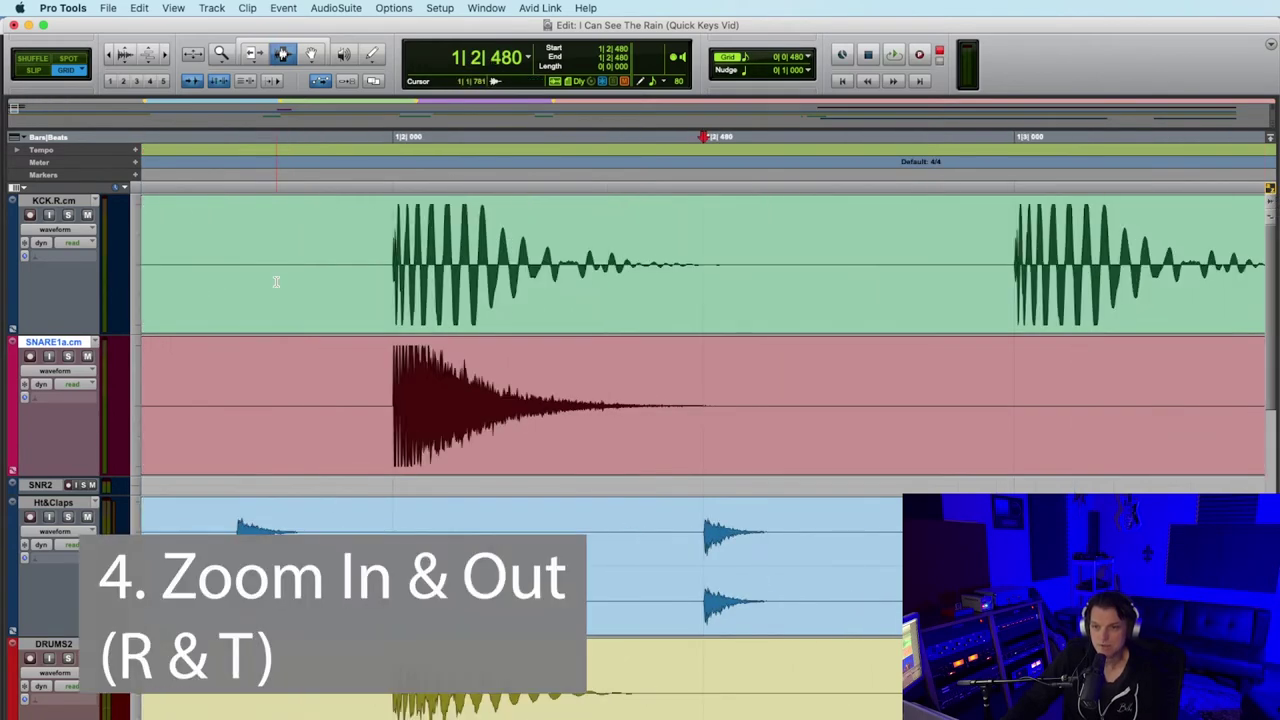
key("r")
key("r")
key("r")
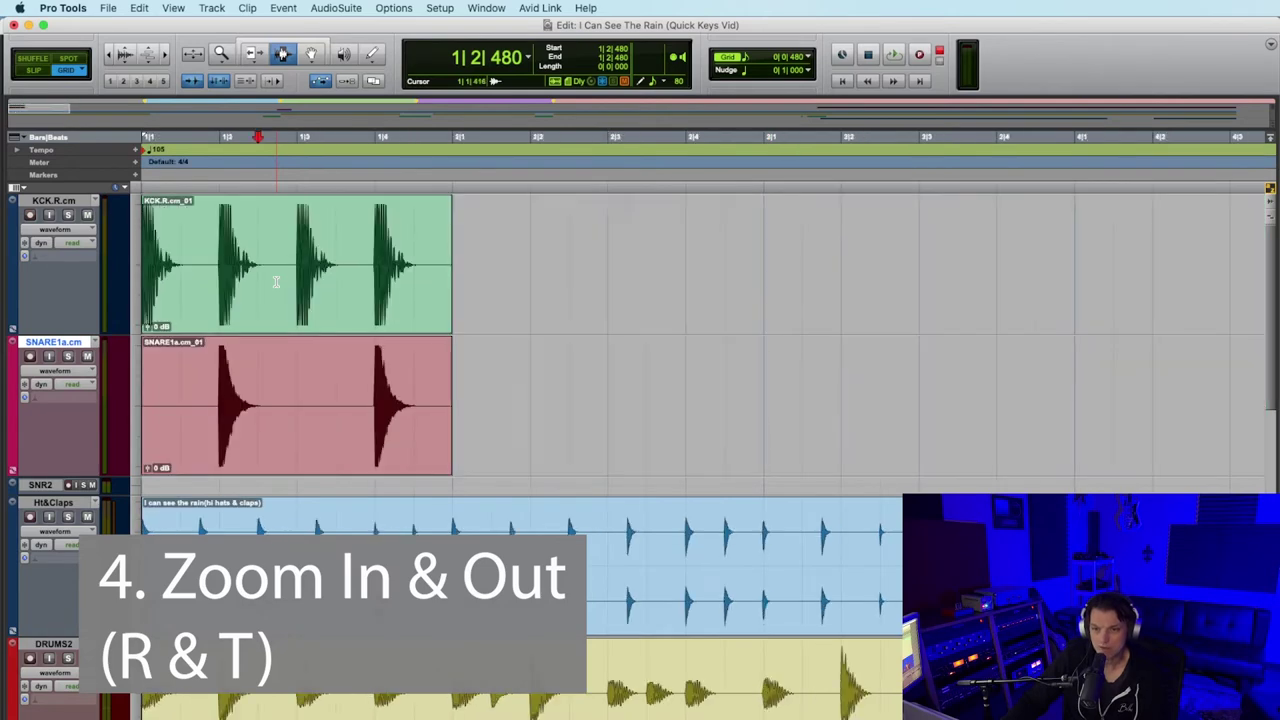
key("t")
key("t")
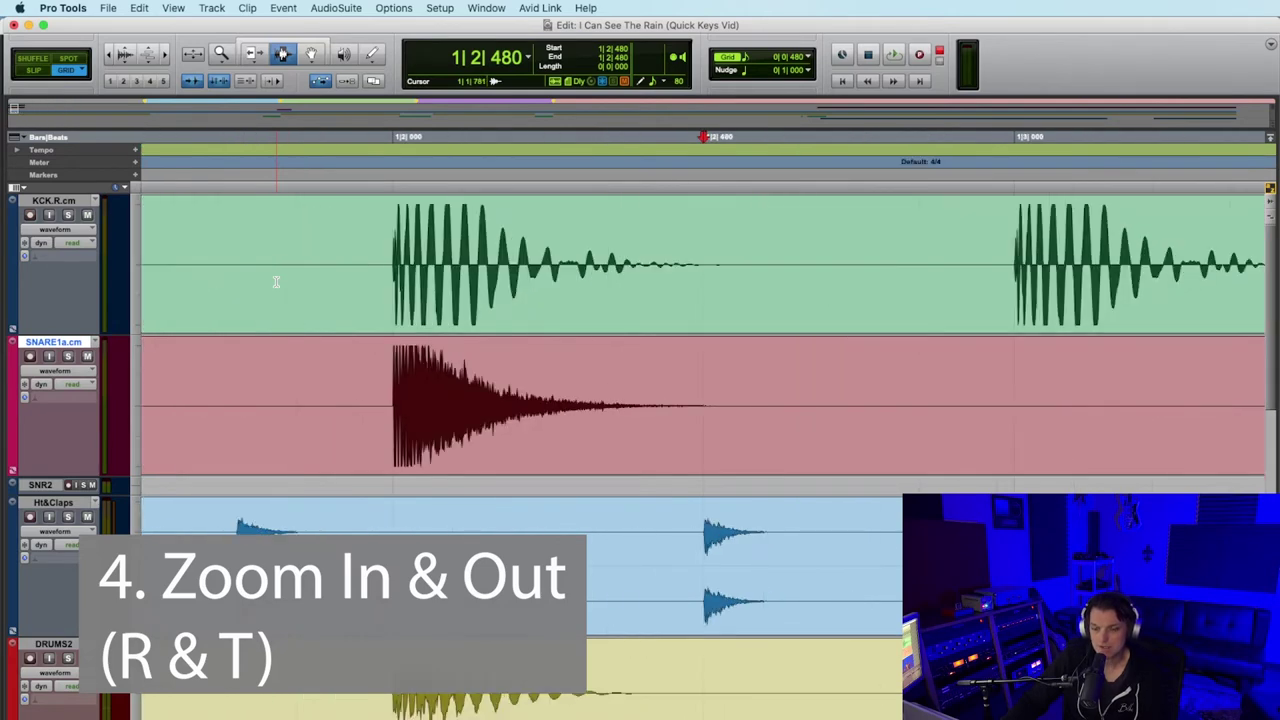
key("r")
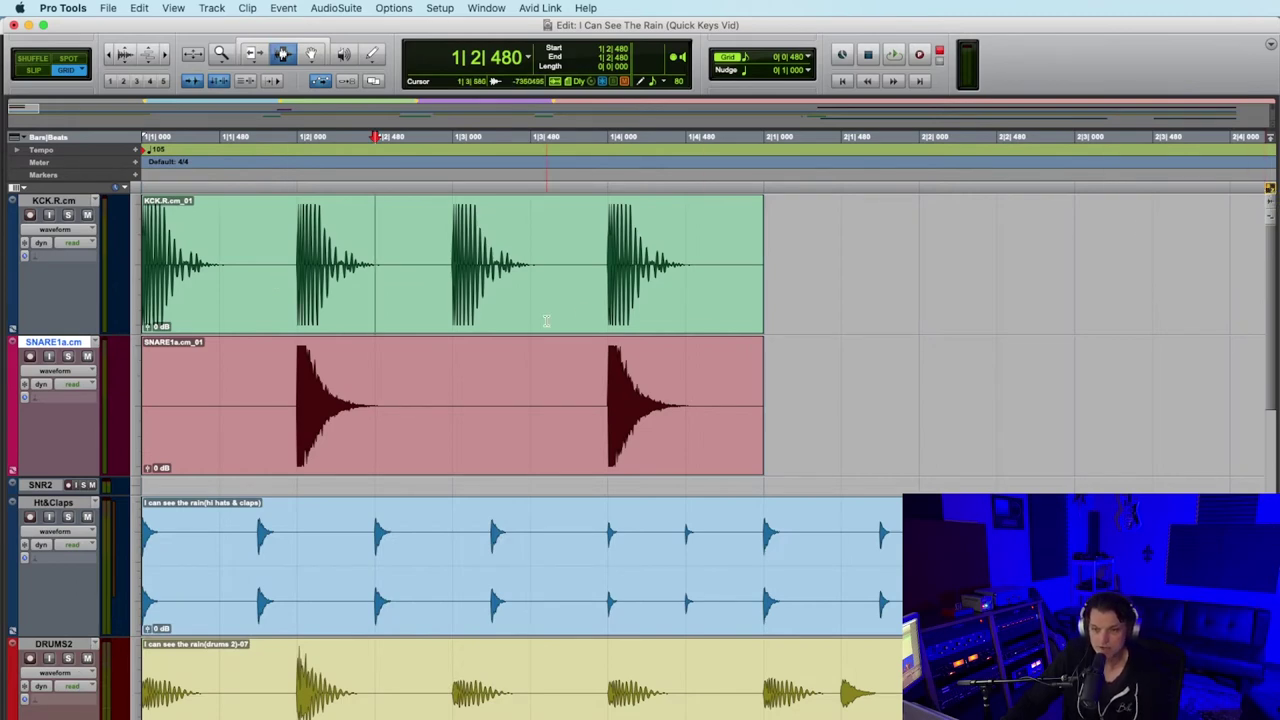
key("t")
key("t")
key("r")
key("r")
key("r")
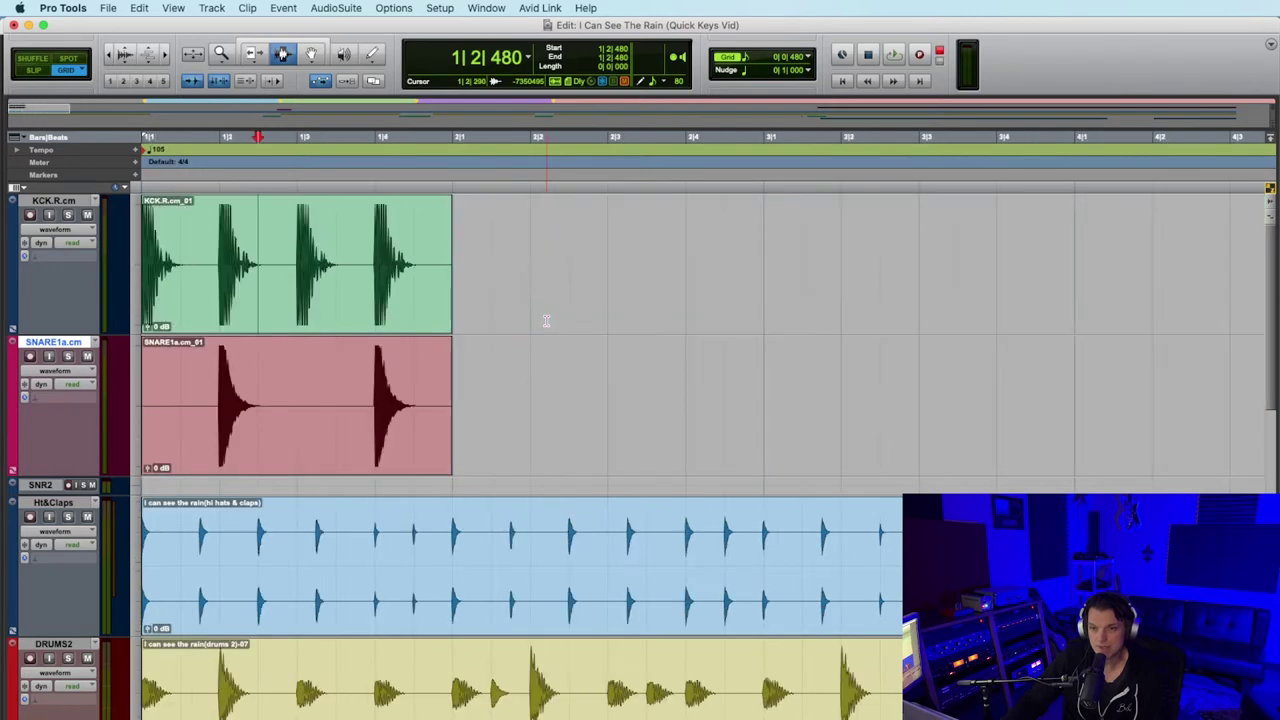
key("t")
key("t")
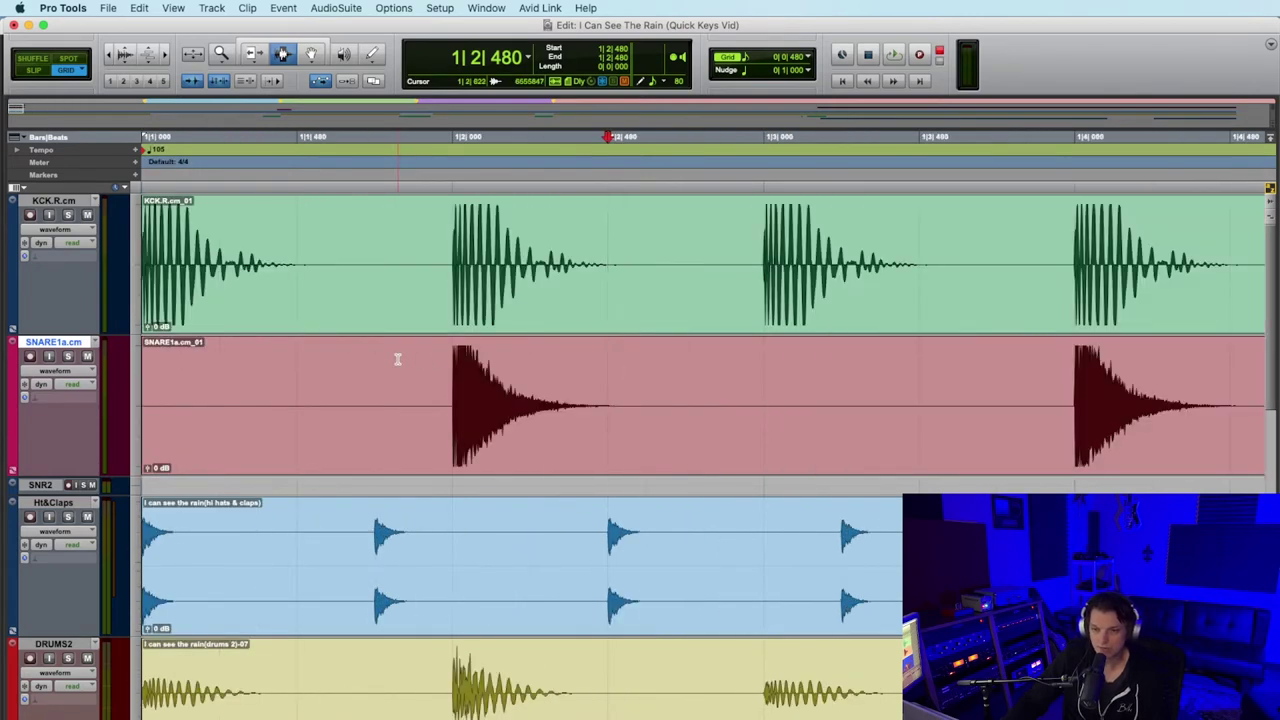
key("r")
key("r")
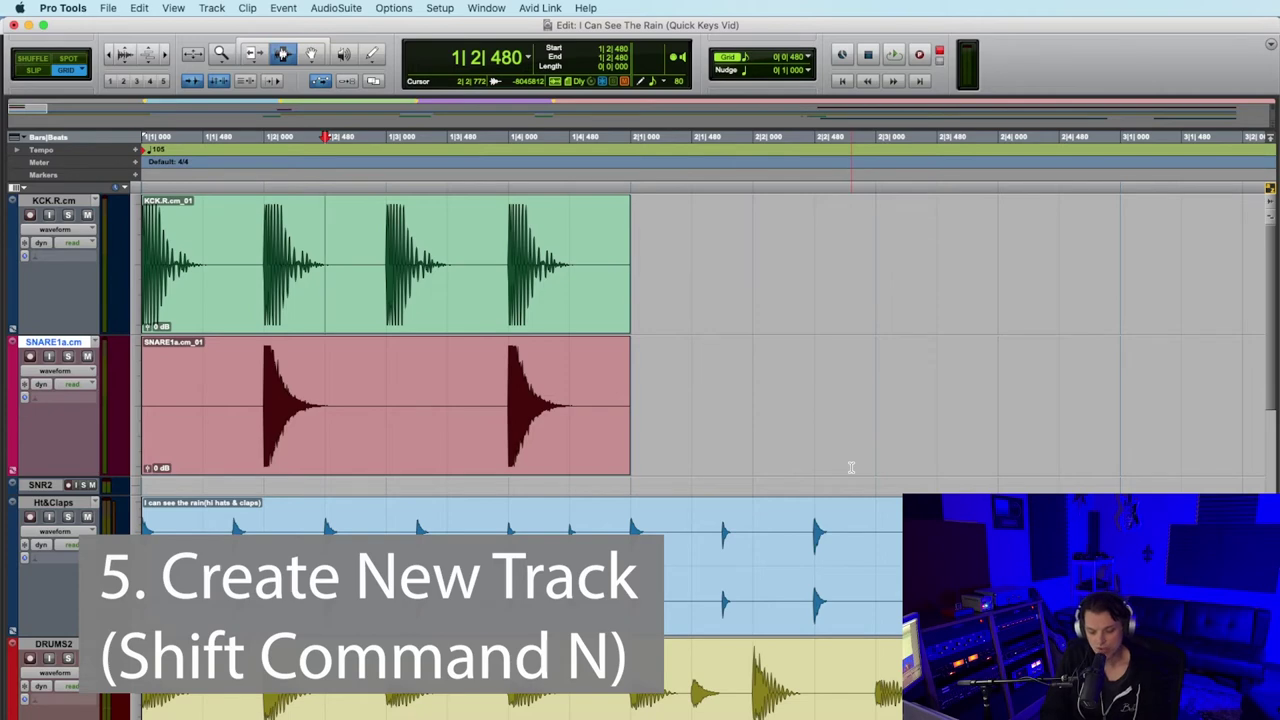
Create a stereo instrument track named PAD, which appears as PAD 1.
key("shift+super+n")
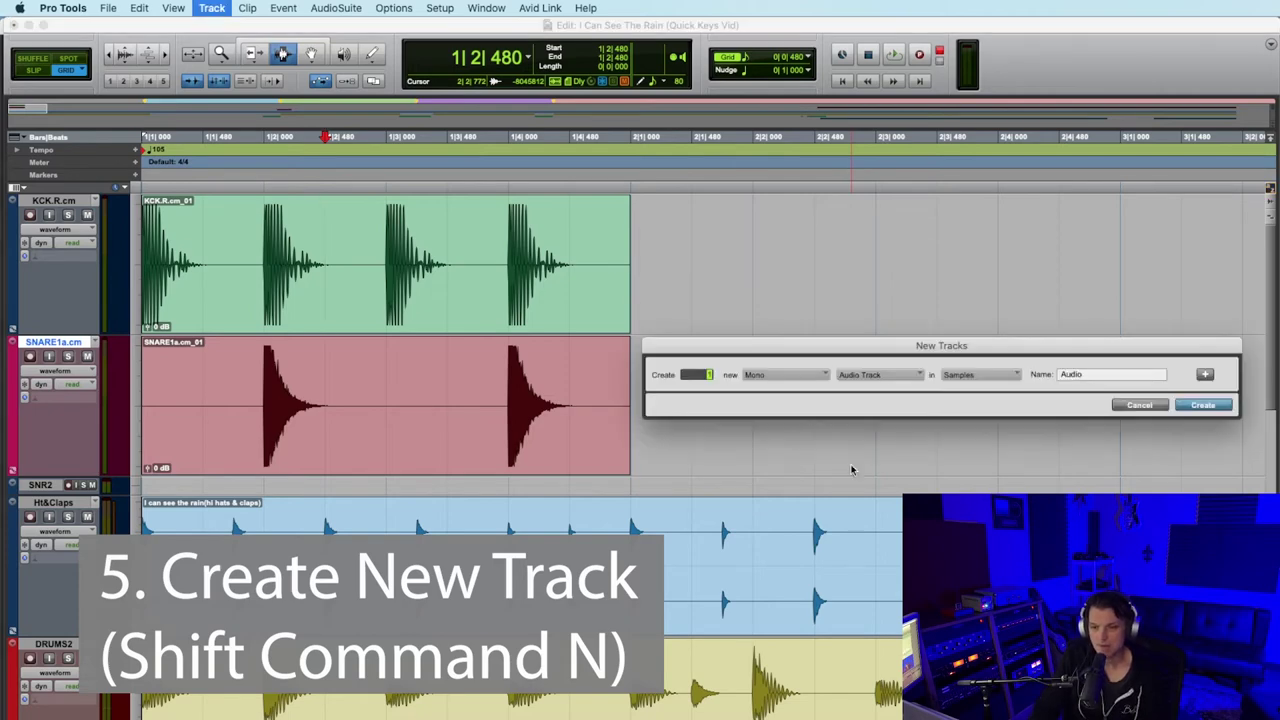
left_click_drag(920, 350, 592, 471)
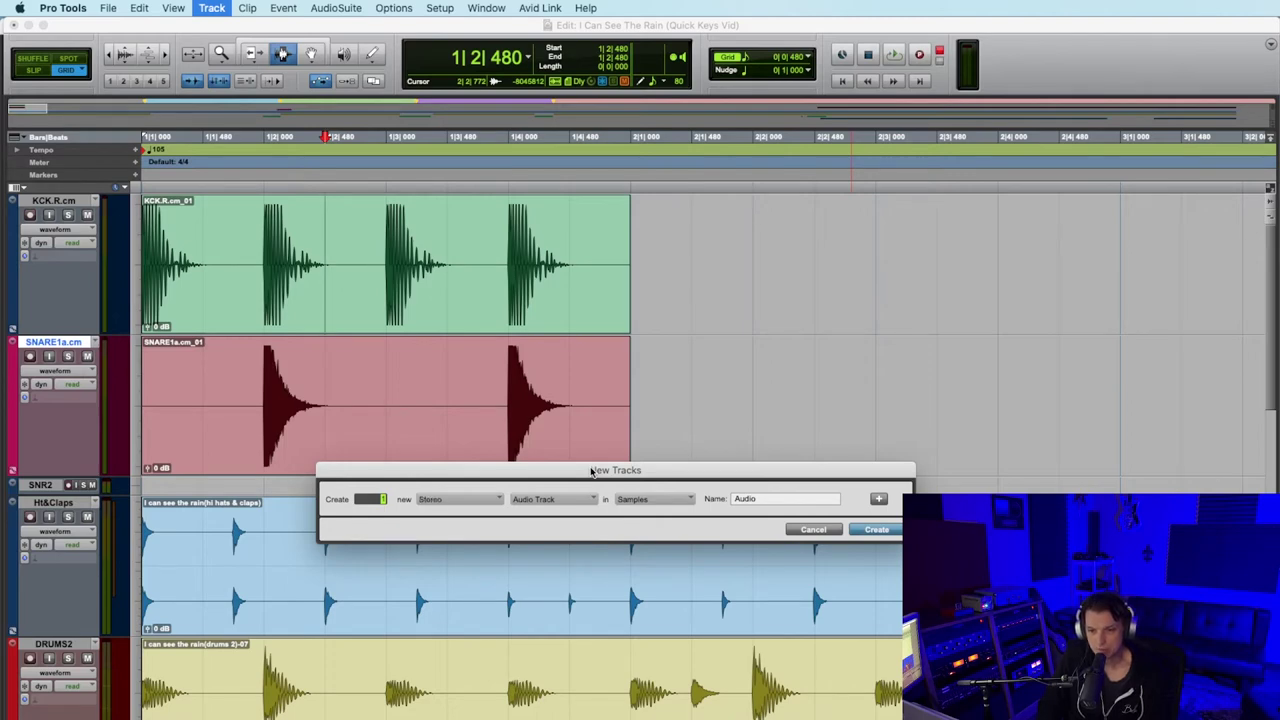
key("super+Right")
key("super+Right")
key("super+Left")
key("super+Down")
key("super+Down")
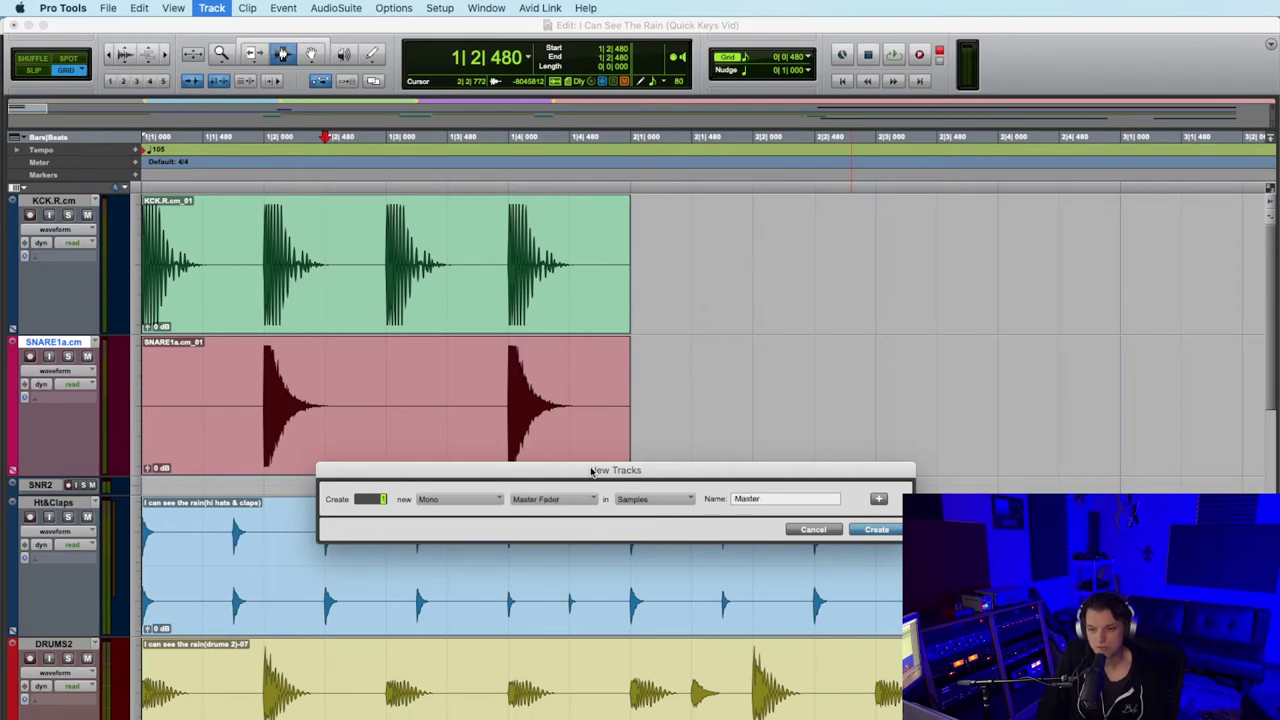
key("super+Down")
key("super+Down")
key("super+Down")
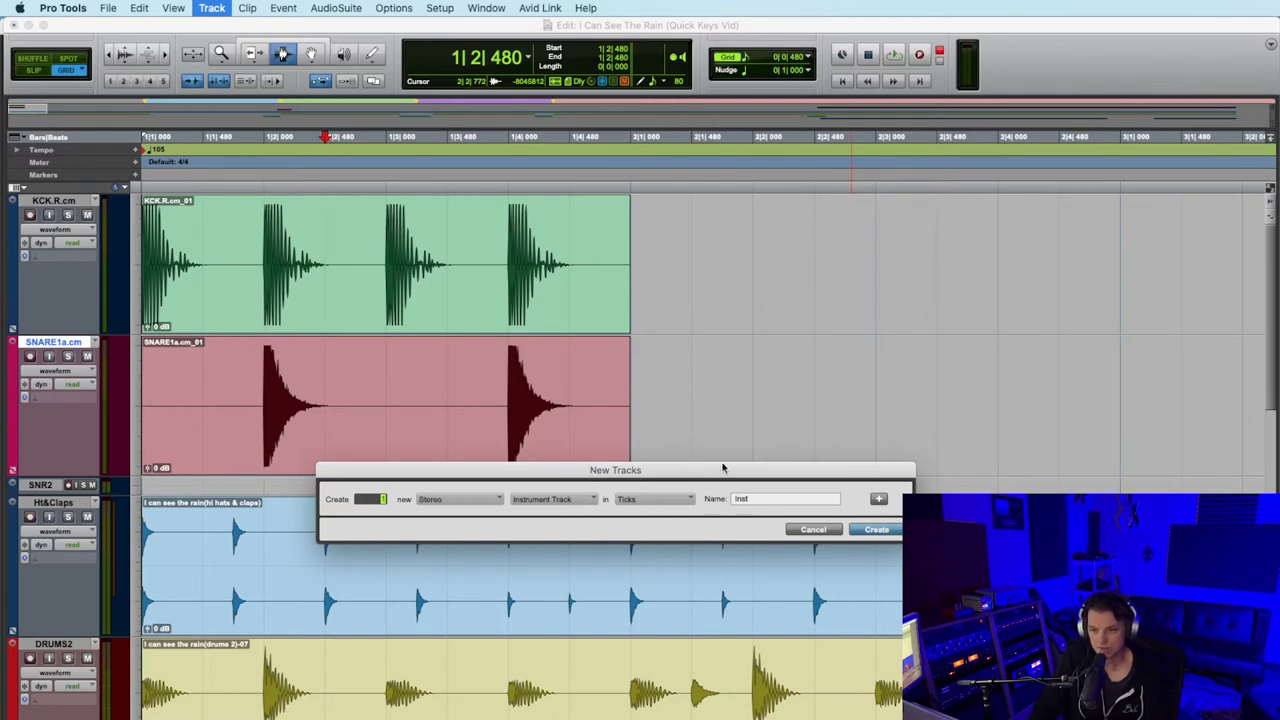
left_click(753, 498)
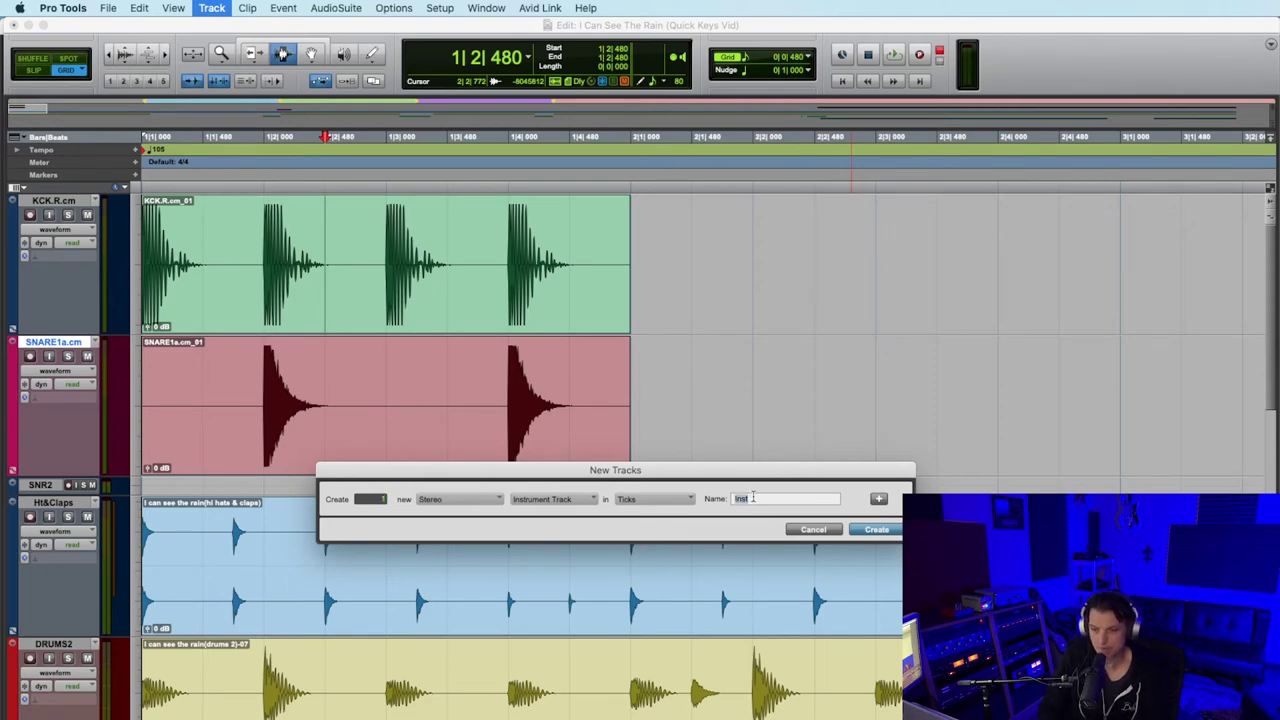
type("PAD")
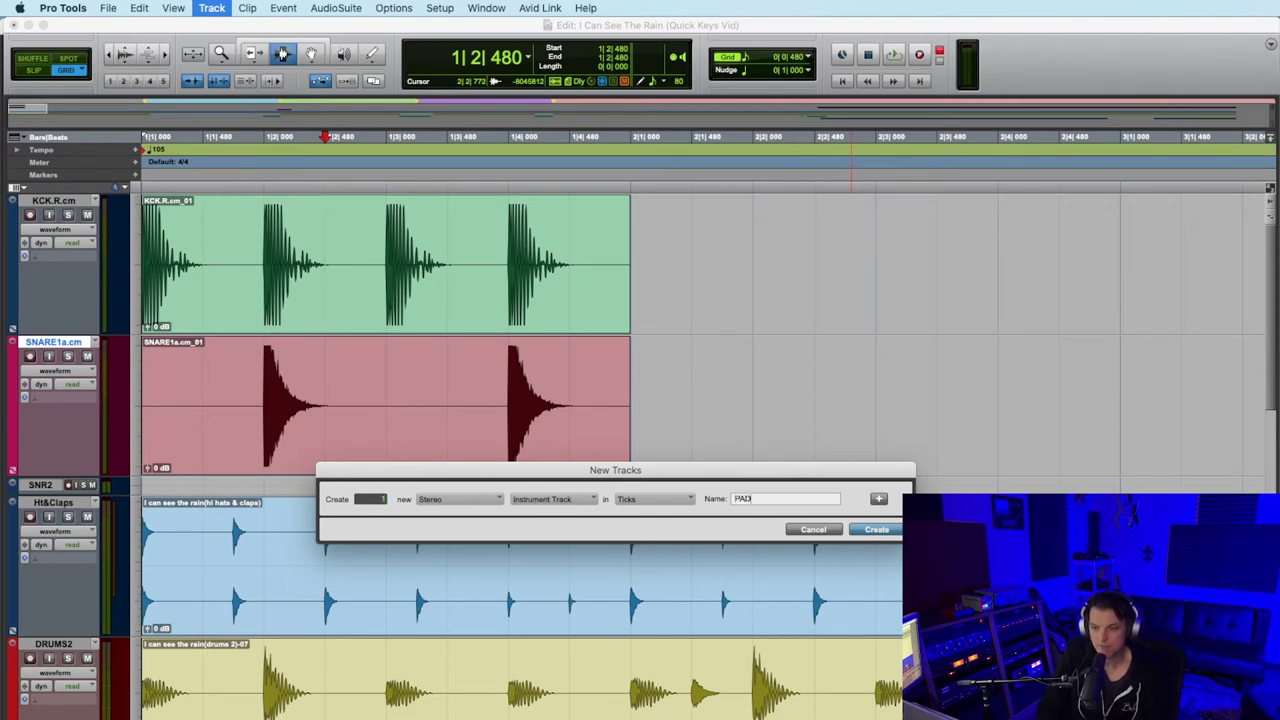
key("Return")
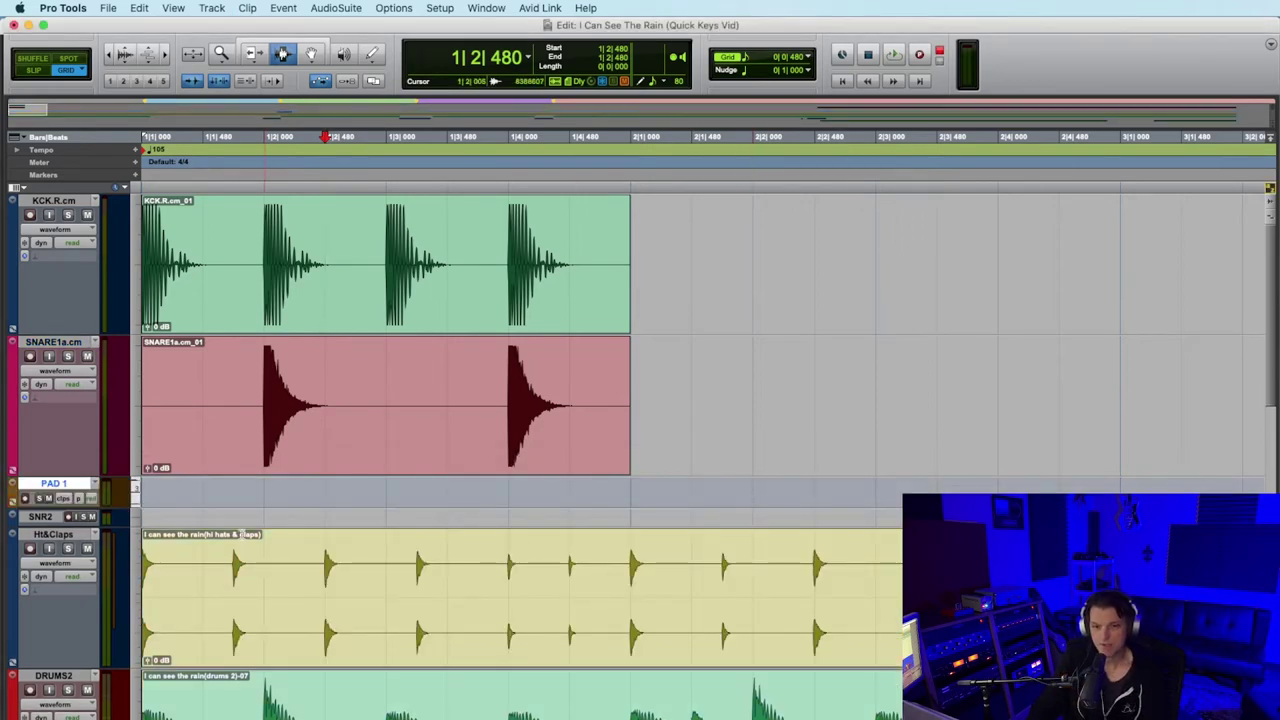
left_click(77, 499)
key("Escape")
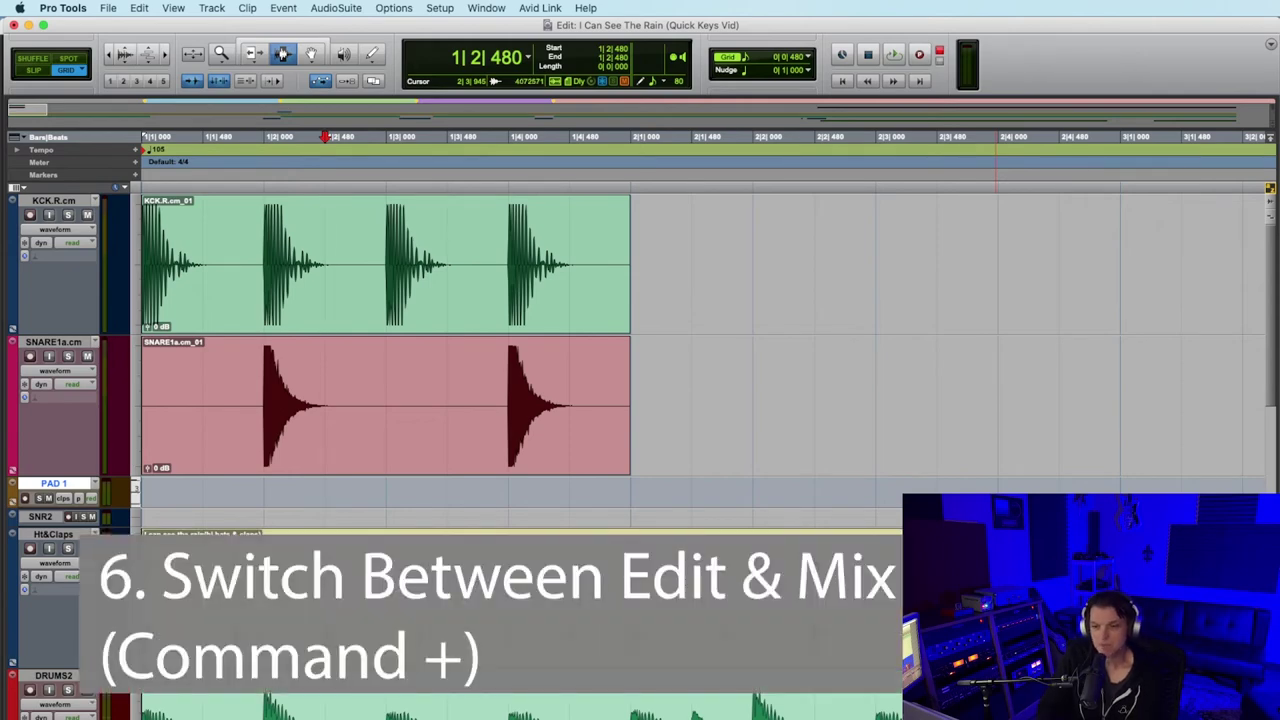
key("ctrl+equal")
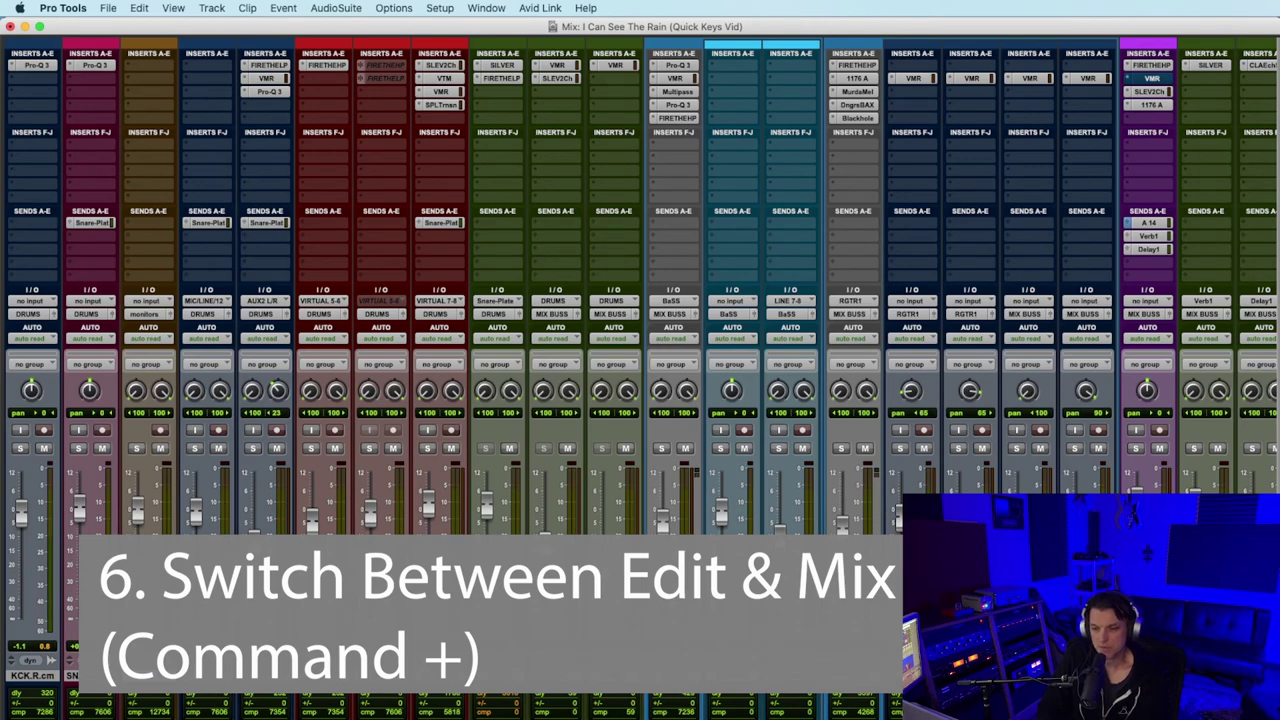
key("super+equal")
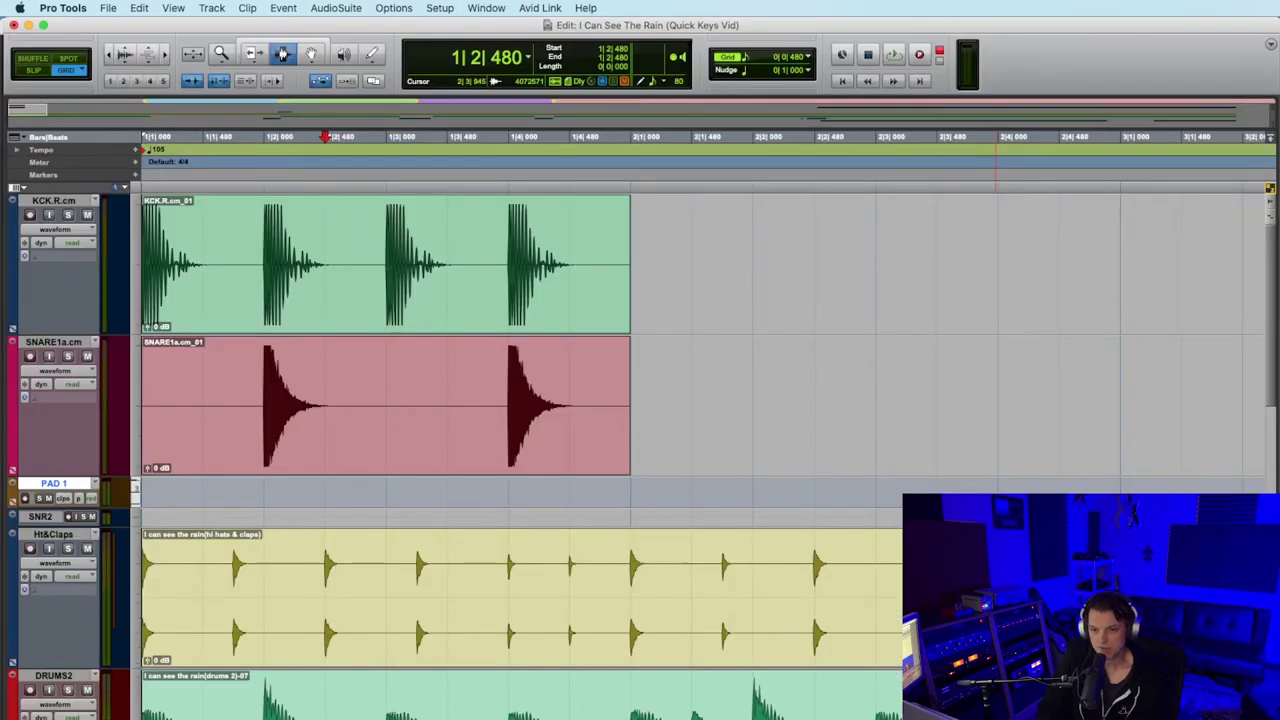
key("super+equal")
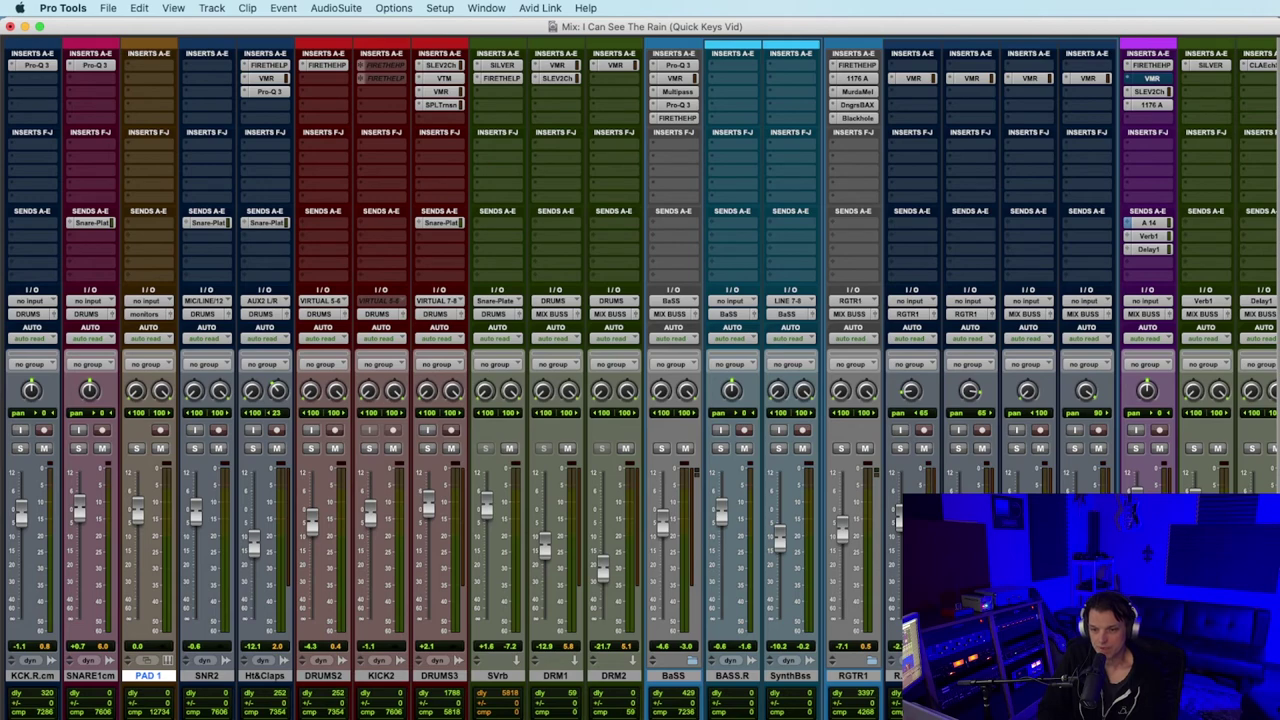
key("super+equal")
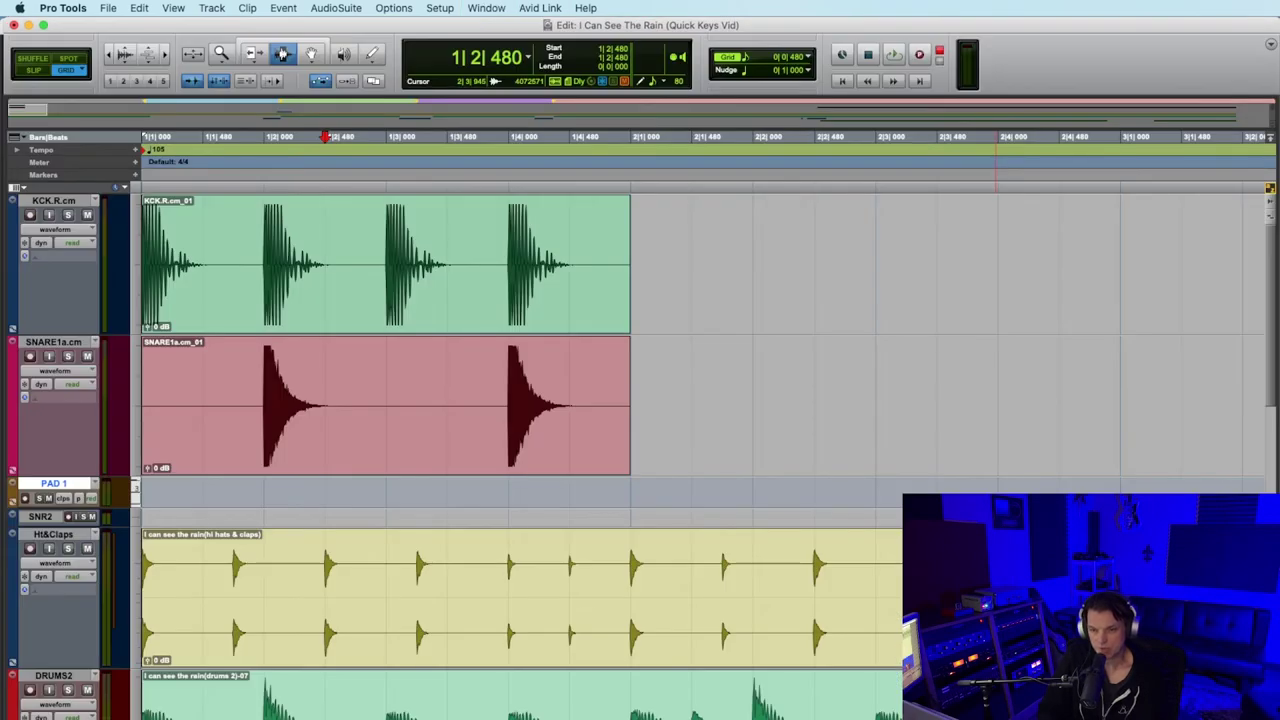
Select the kick clip's second half from 1|2|814 through its end.
key("super+equal")
key("super+equal")
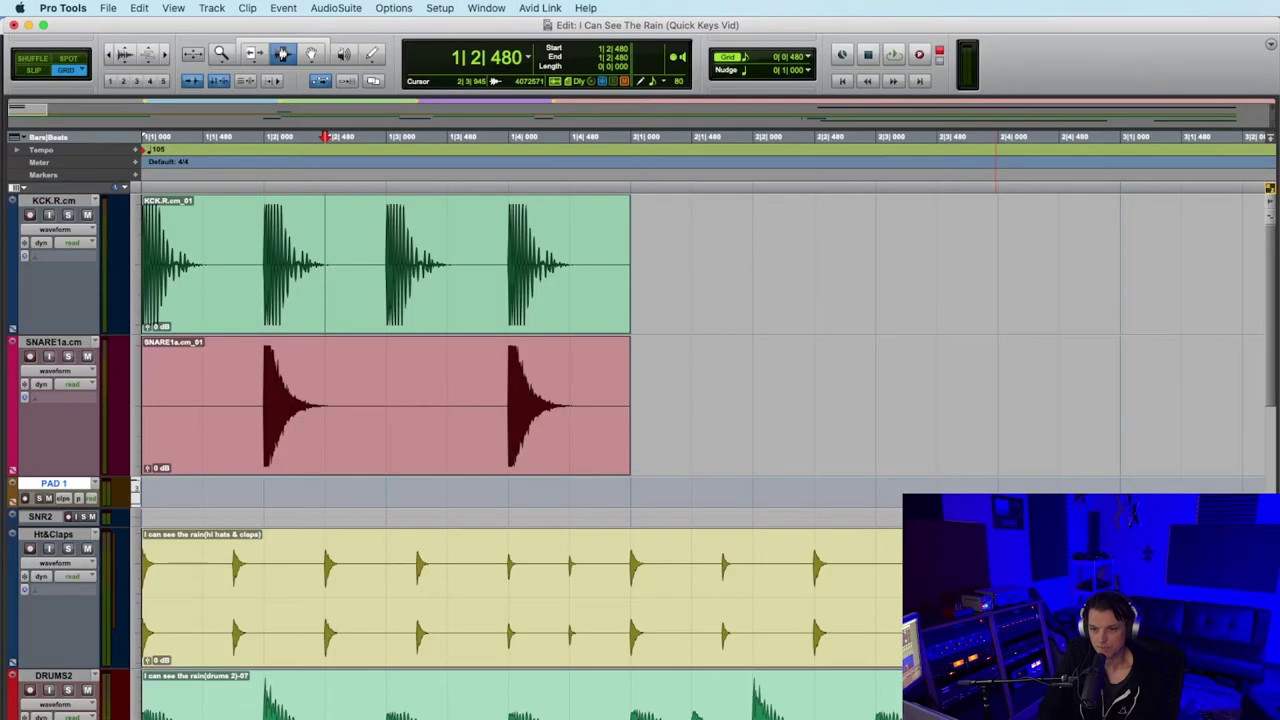
left_click(811, 376)
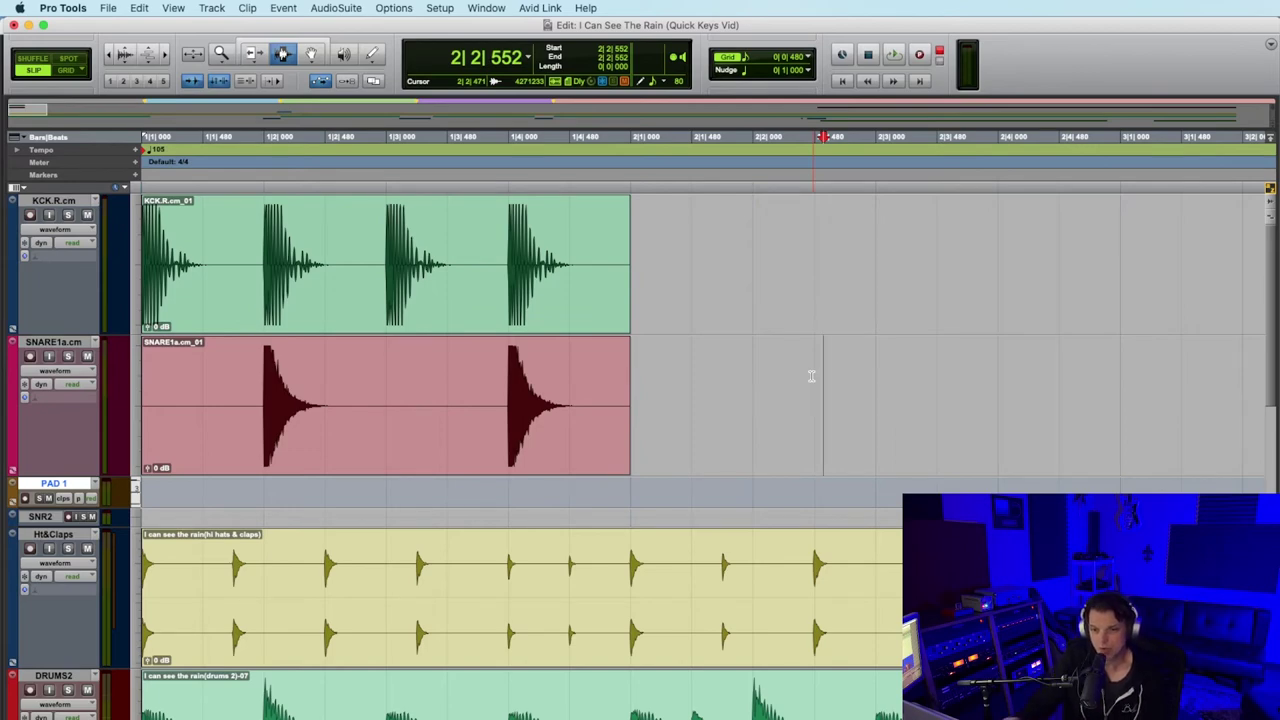
left_click(536, 390)
left_click(367, 280)
left_click_drag(367, 280, 689, 288)
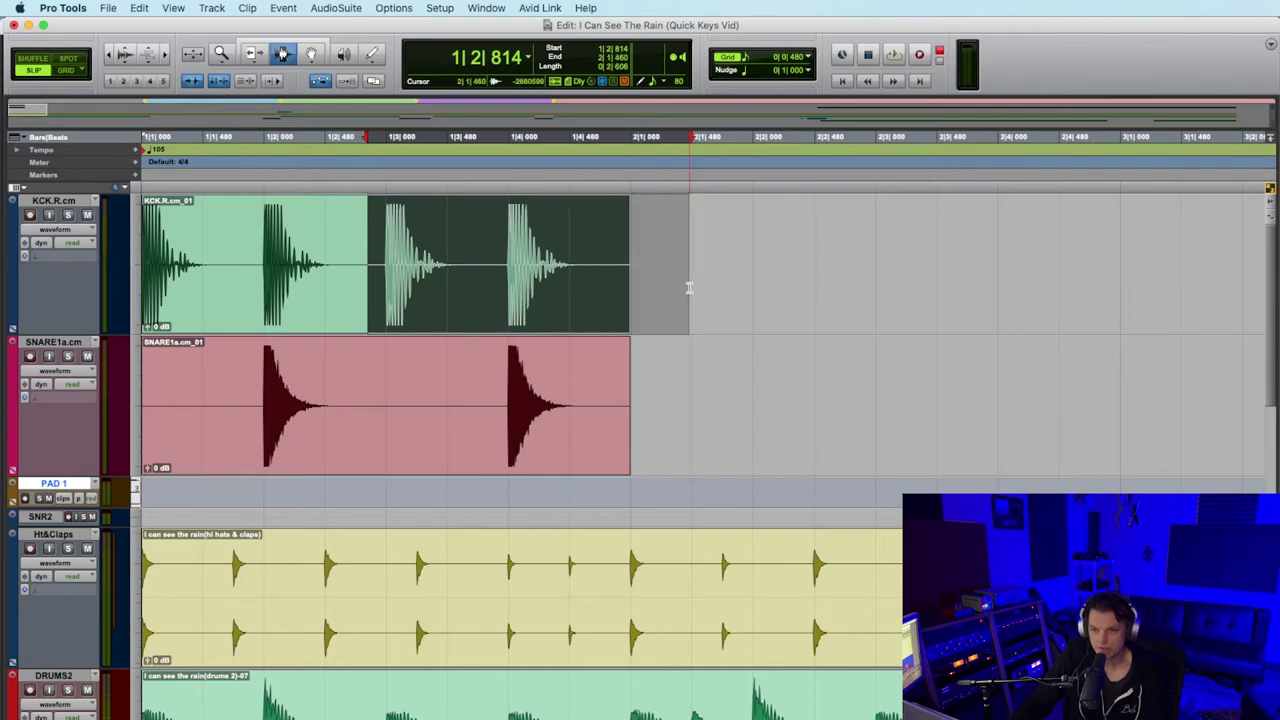
Apply a linear-shaped fade-out to the selected kick clip region.
key("super+f")
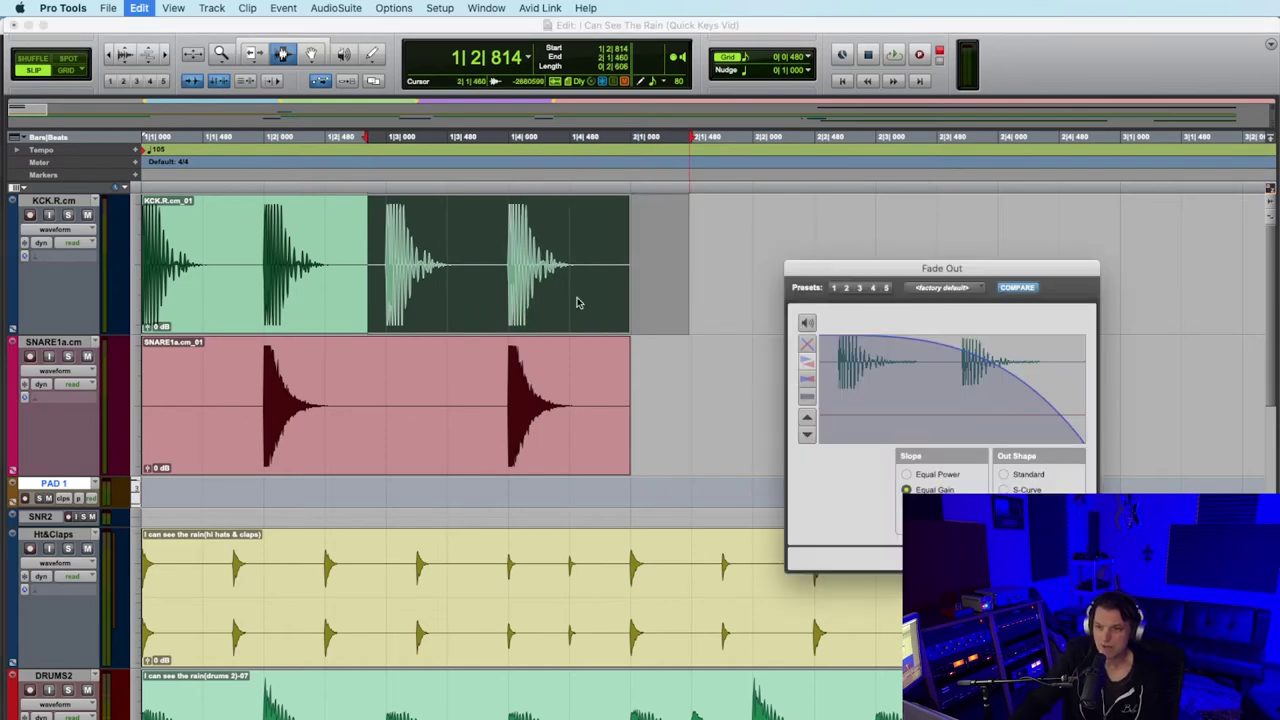
left_click_drag(888, 268, 584, 241)
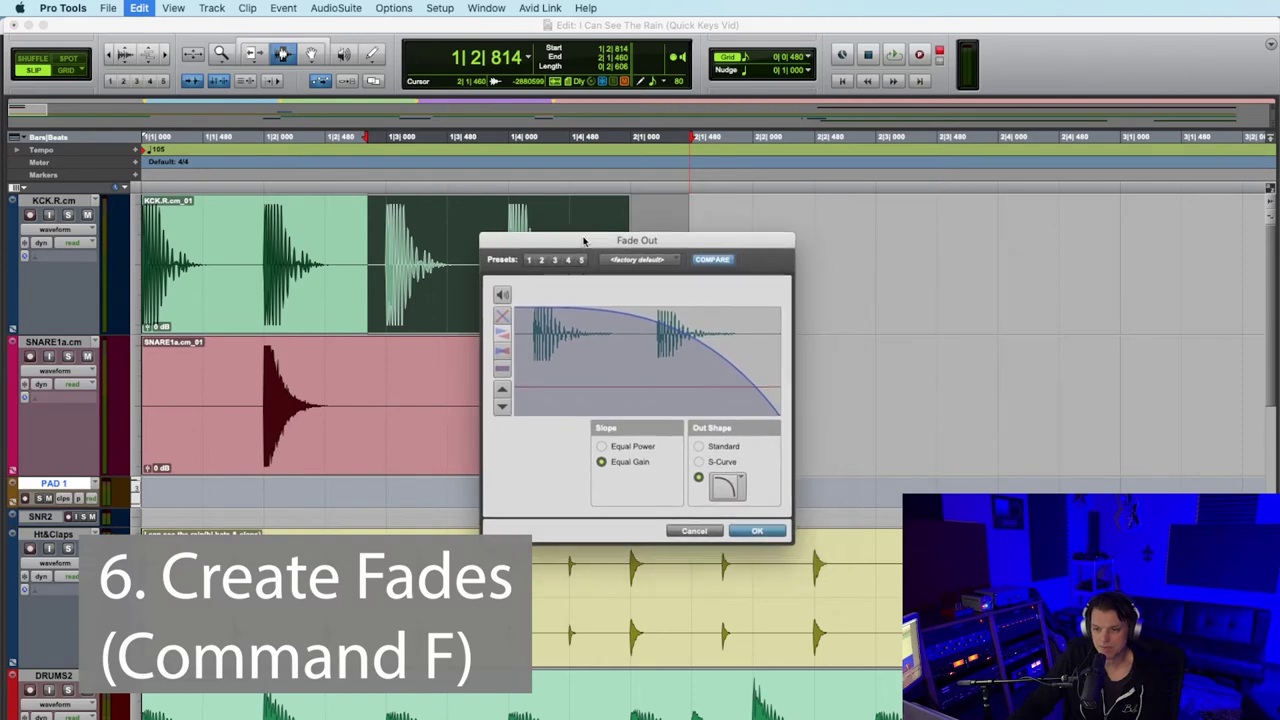
left_click(738, 494)
left_click(742, 542)
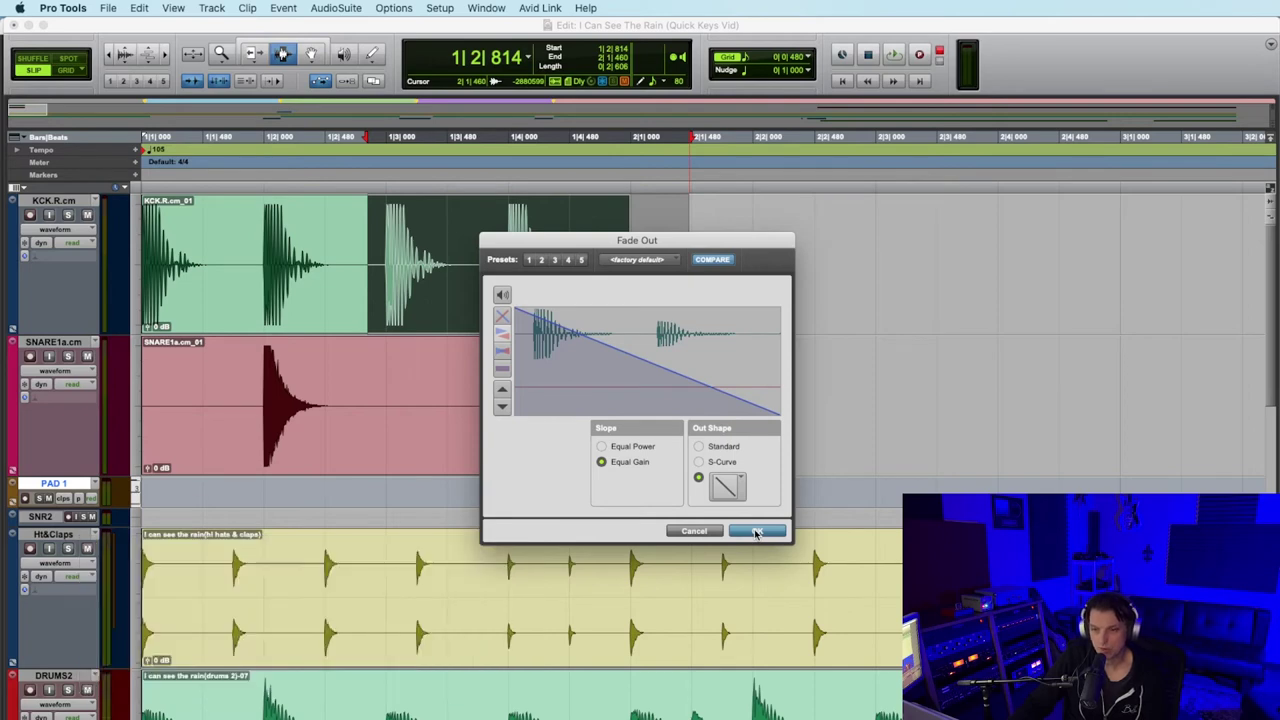
left_click(756, 532)
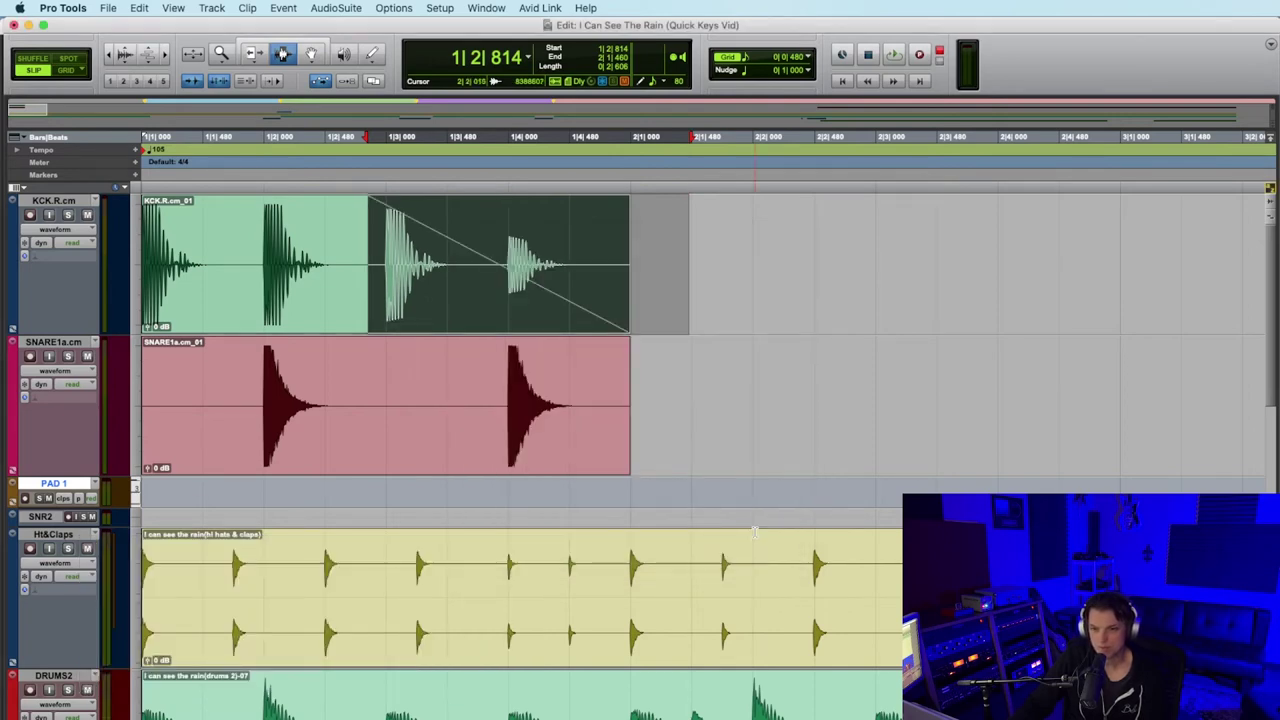
Remove the fade-out from the kick clip.
left_click(384, 295)
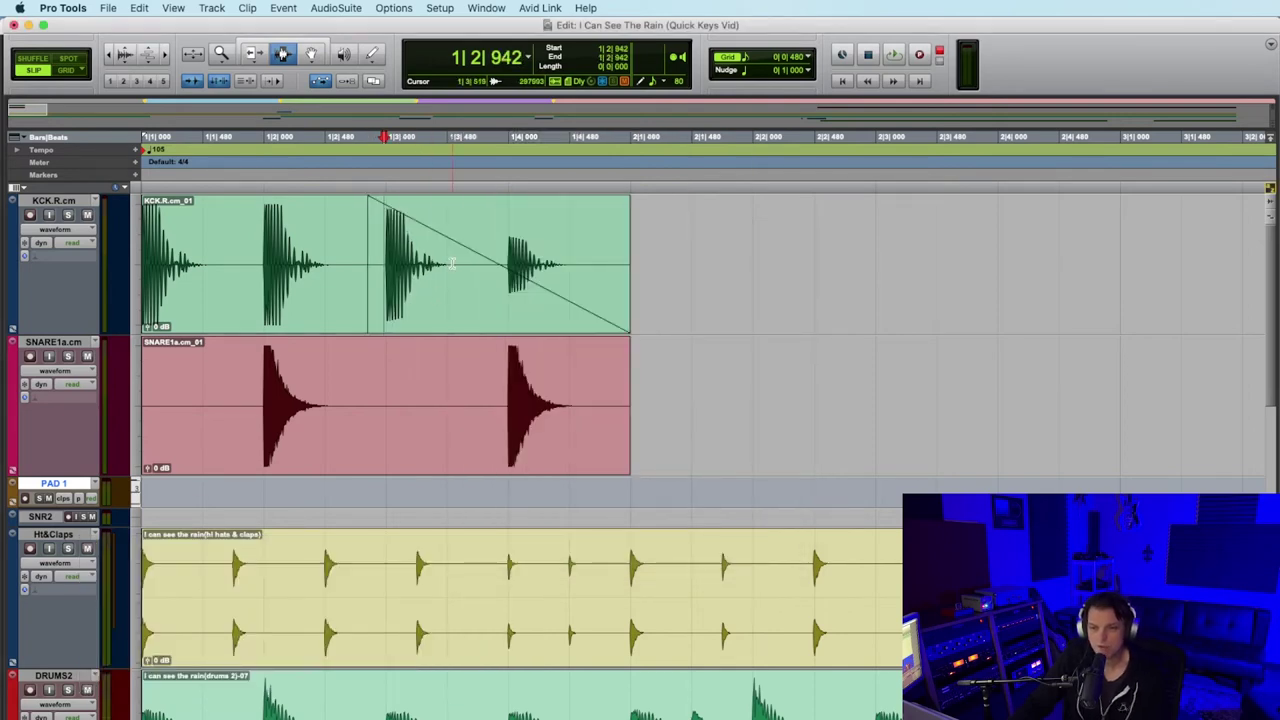
double_click(452, 263)
key("Delete")
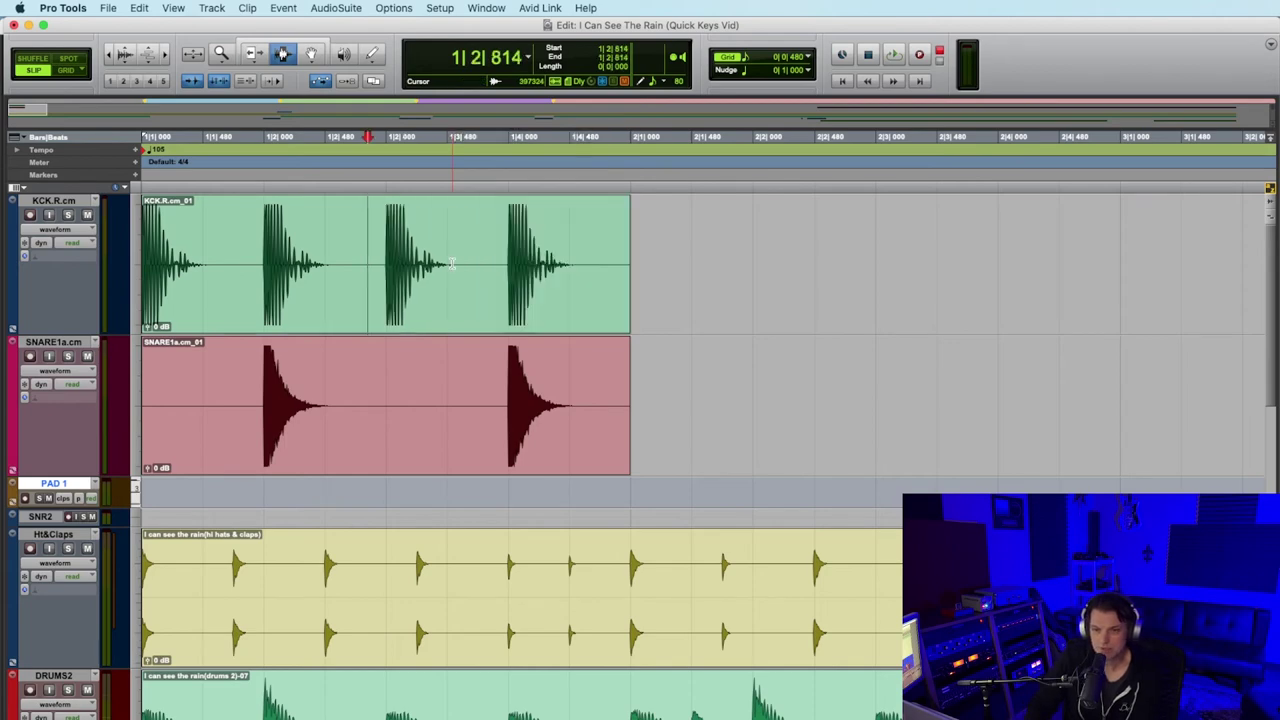
Apply a crossfade over the join between the two kick clips near 1|2|589.
key("super+bracketright")
left_click(540, 278)
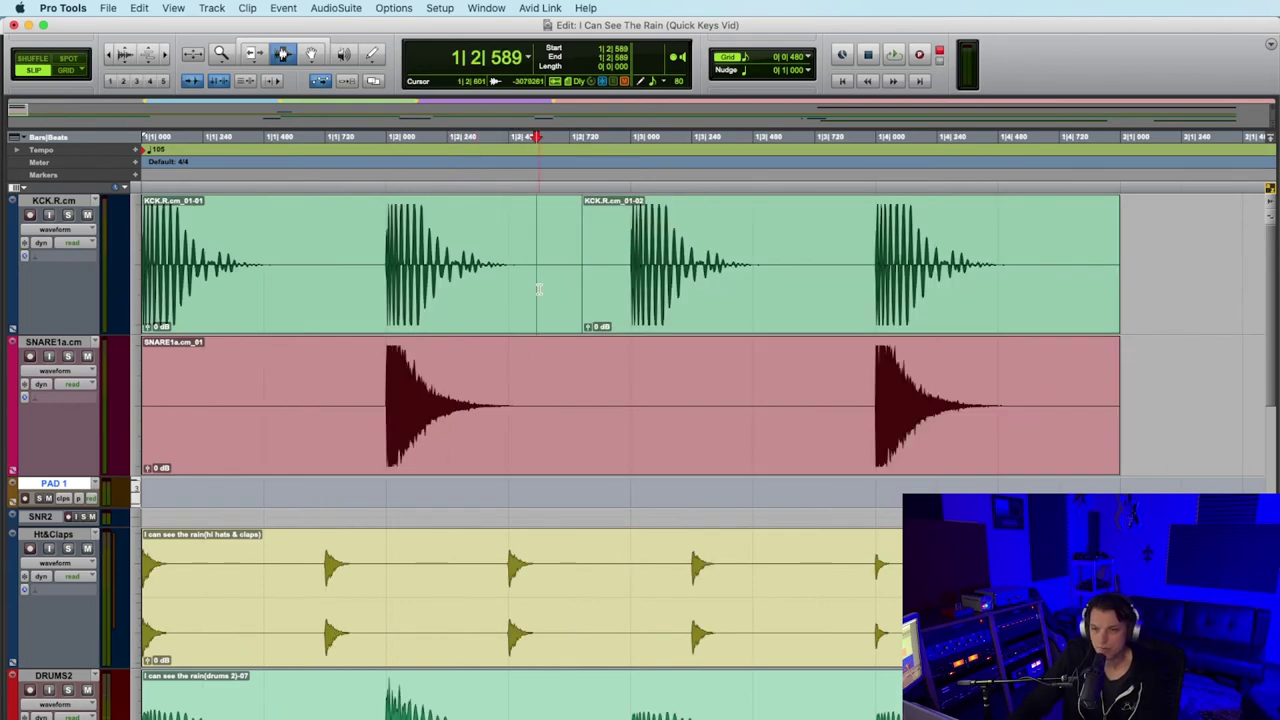
left_click_drag(537, 265, 624, 282)
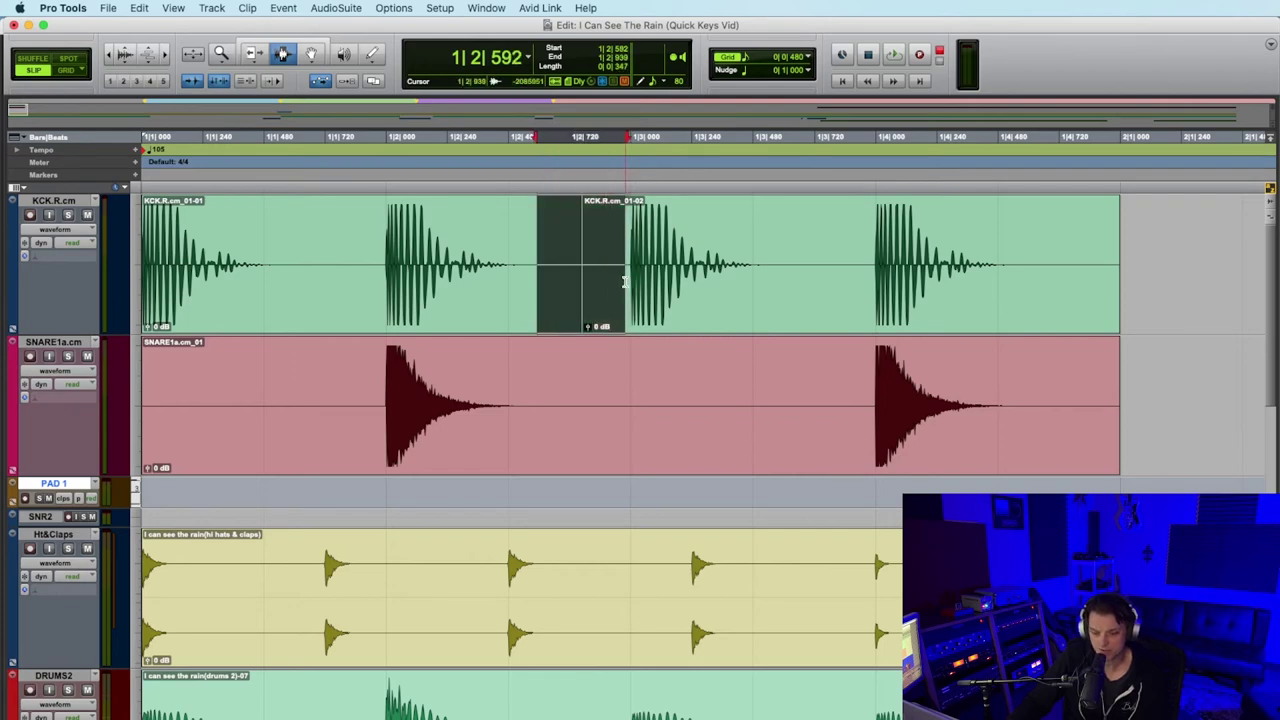
key("super+f")
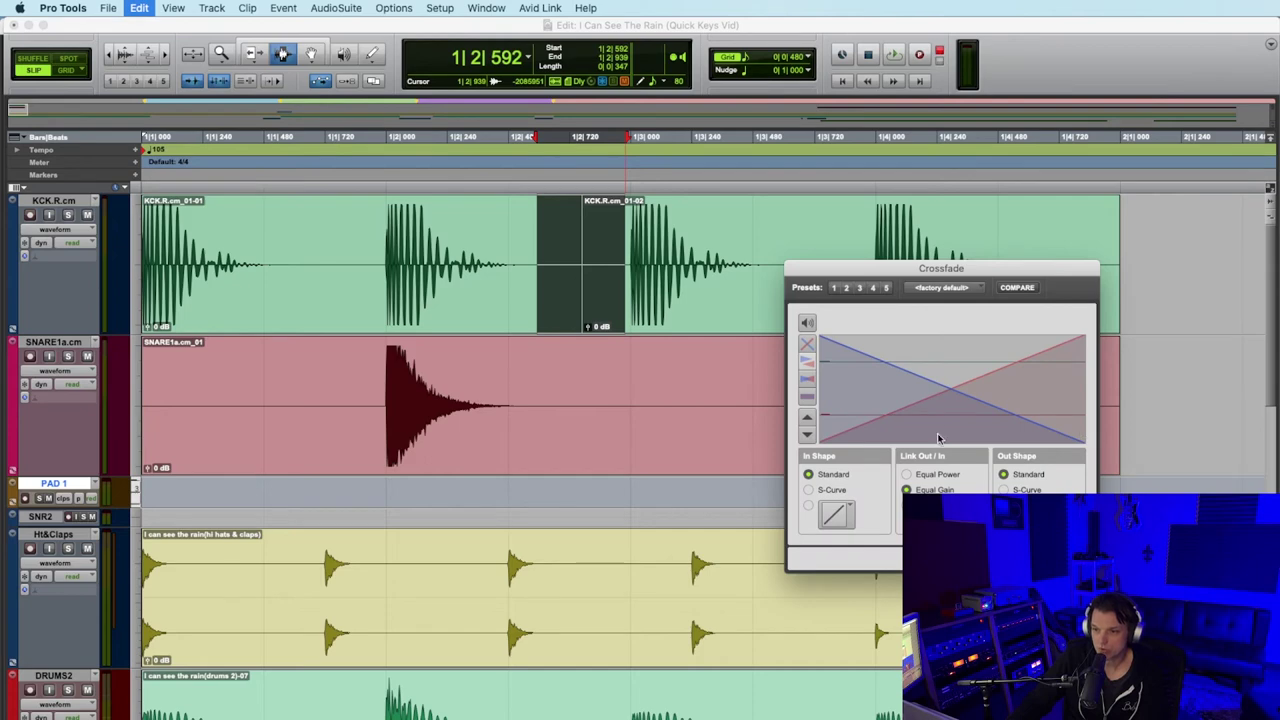
left_click_drag(941, 277, 577, 259)
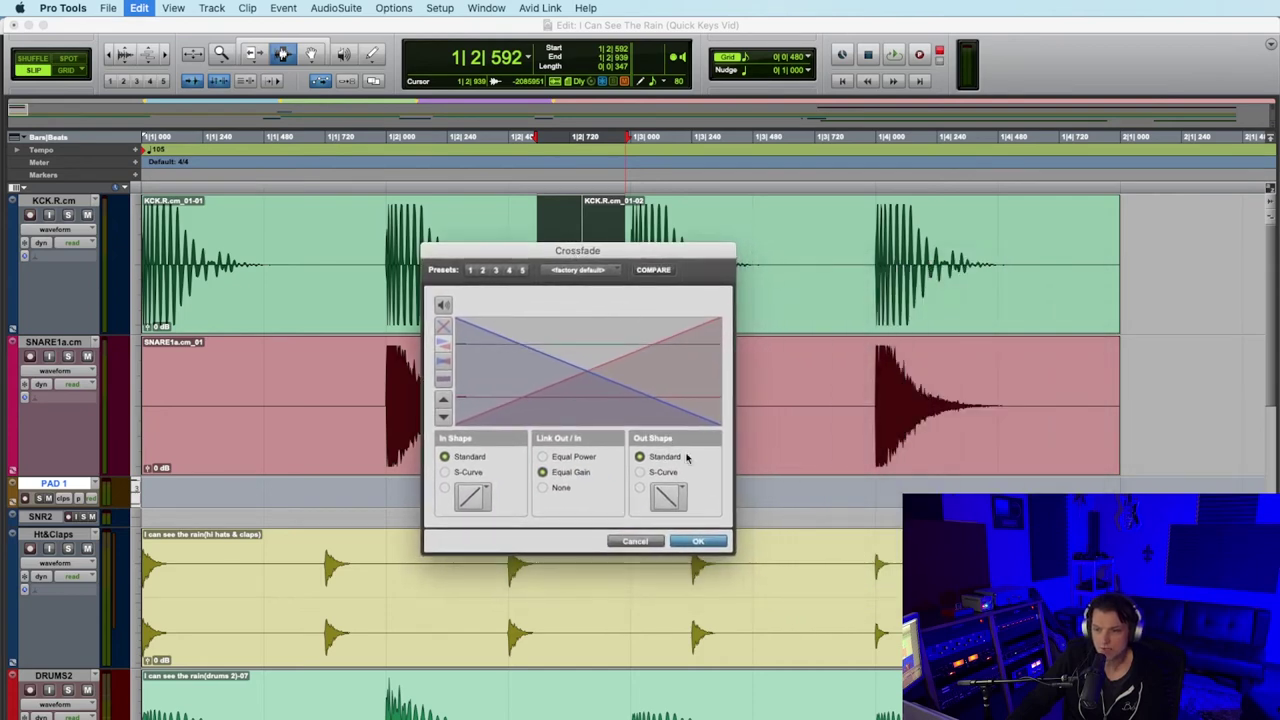
left_click(696, 541)
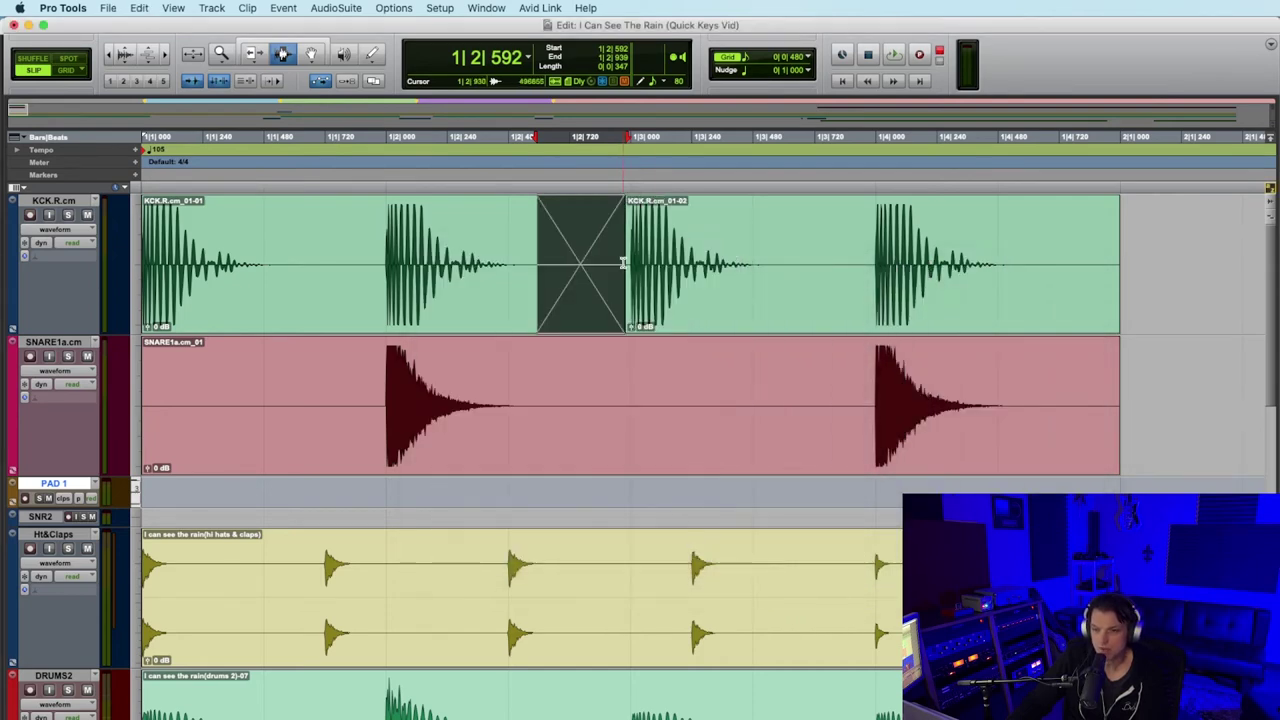
Select the crossfade, then zoom out to show the R.GTR1a rhythm guitar clips.
left_click(597, 260)
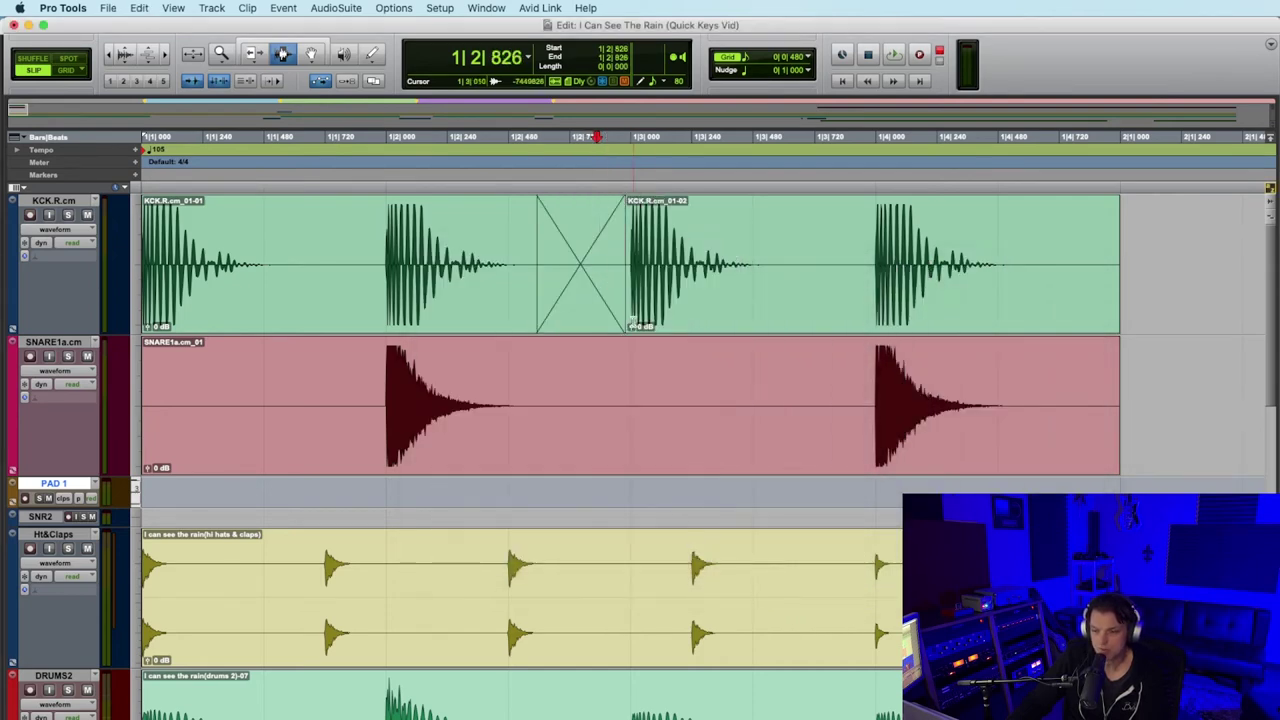
double_click(579, 273)
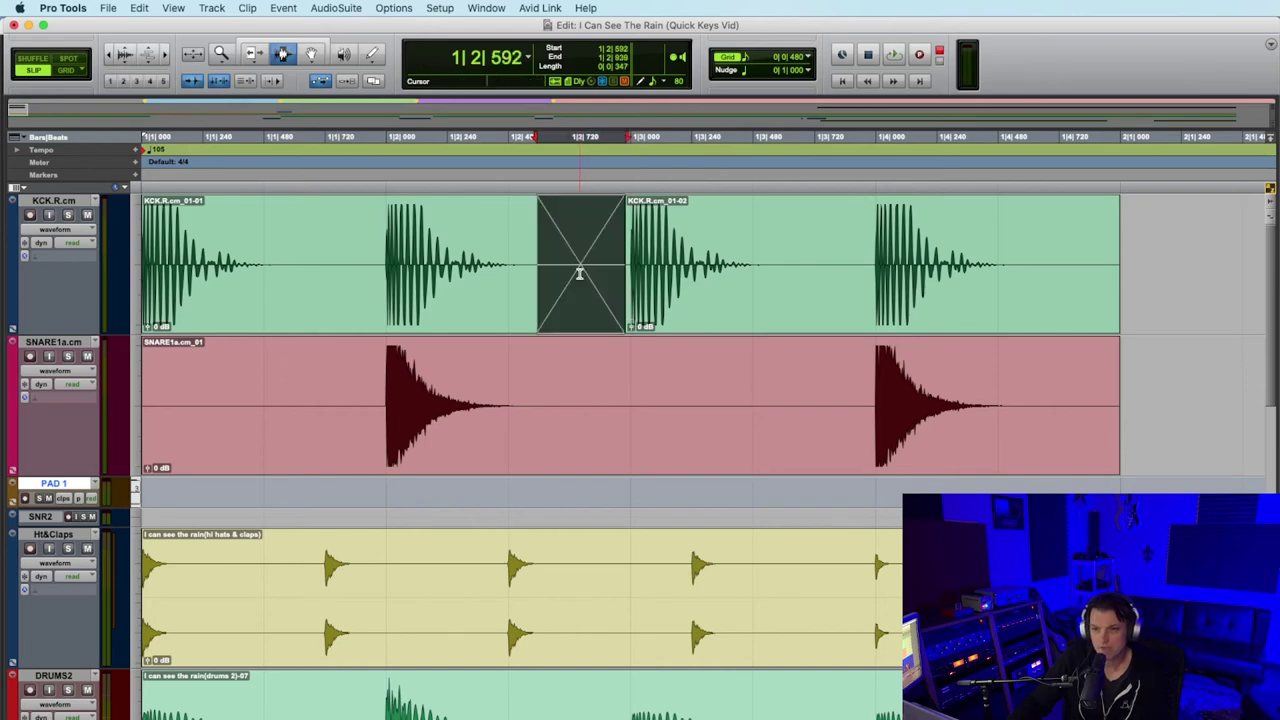
left_click(579, 273)
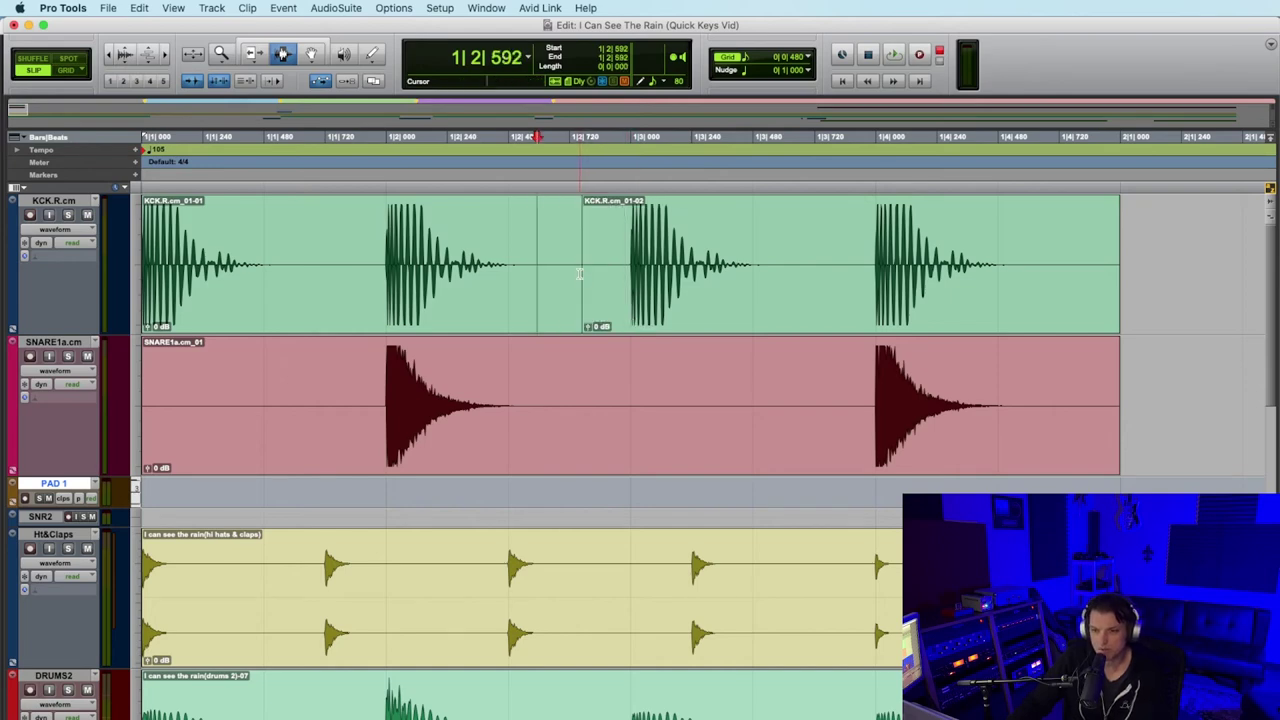
key("KP_Decimal")
key("KP_1")
key("KP_Decimal")
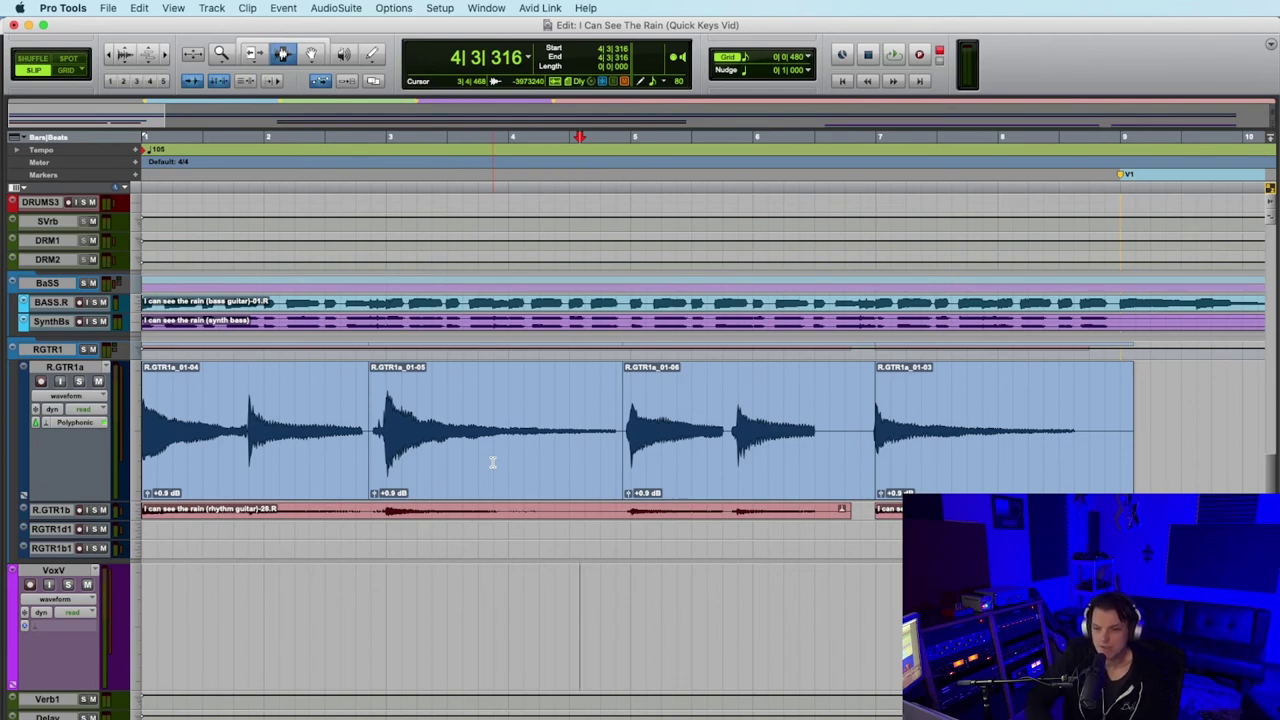
Select clip R.GTR1a_01-05 and mute it with Cmd+M.
left_click(457, 418)
double_click(457, 418)
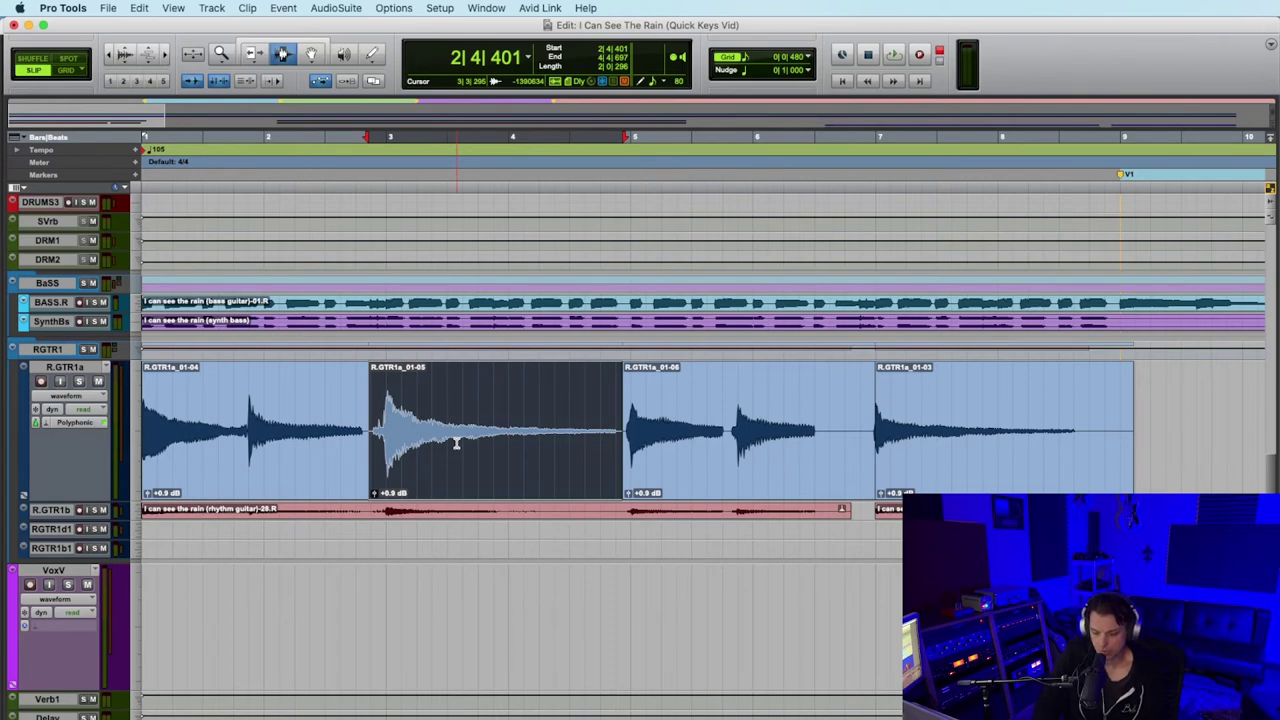
key("super+m")
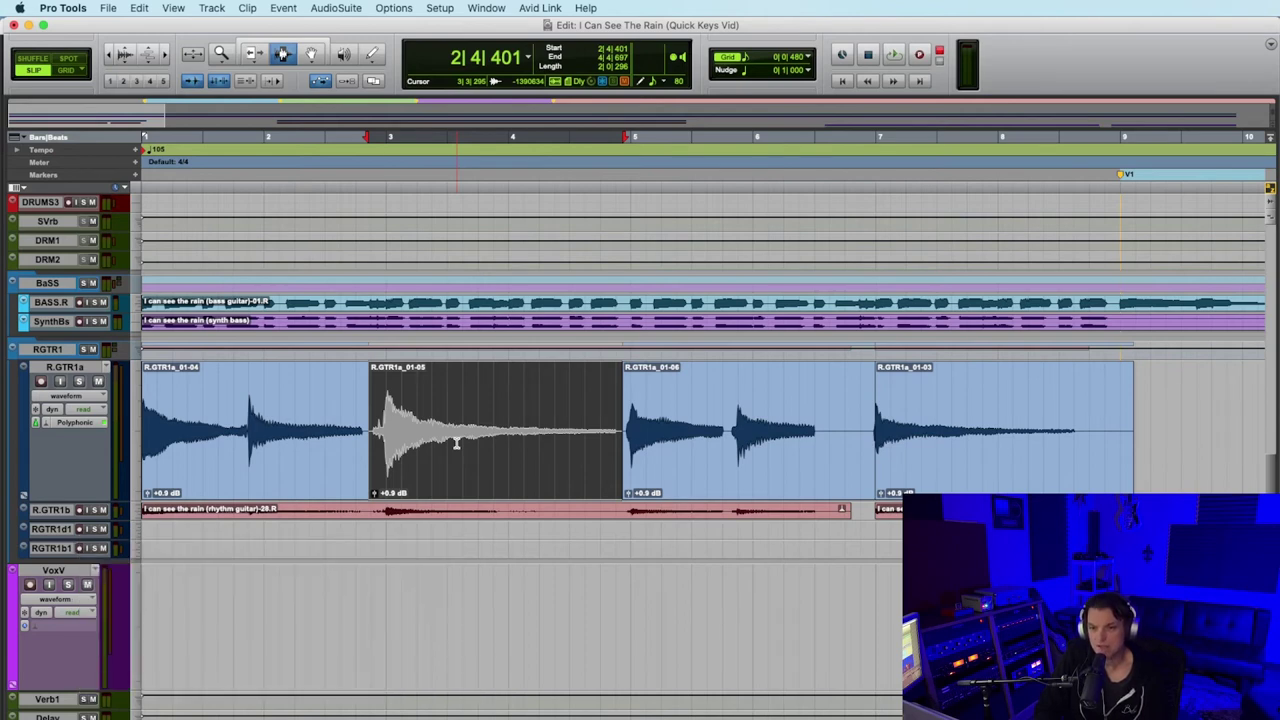
key("super+m")
key("super+m")
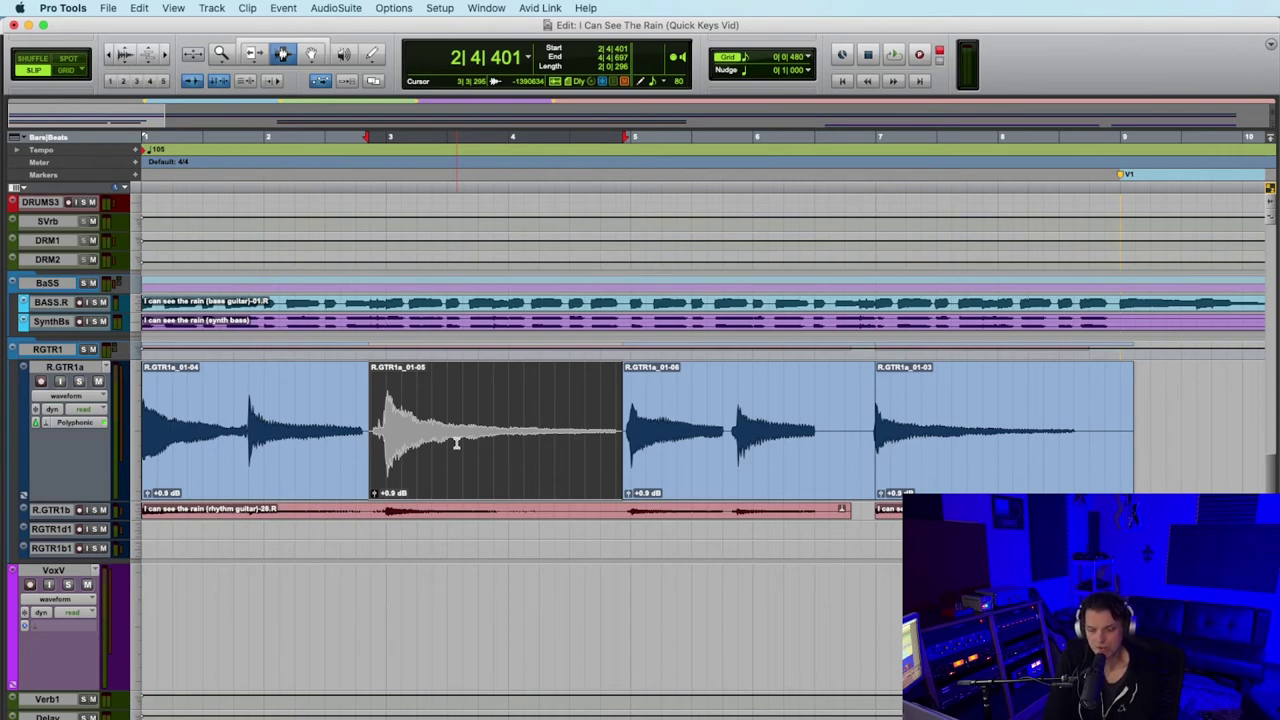
Open PAD2 in the MIDI editor, enlarge the track area, and lower the first two notes' velocities.
scroll(456, 443, "down", 5)
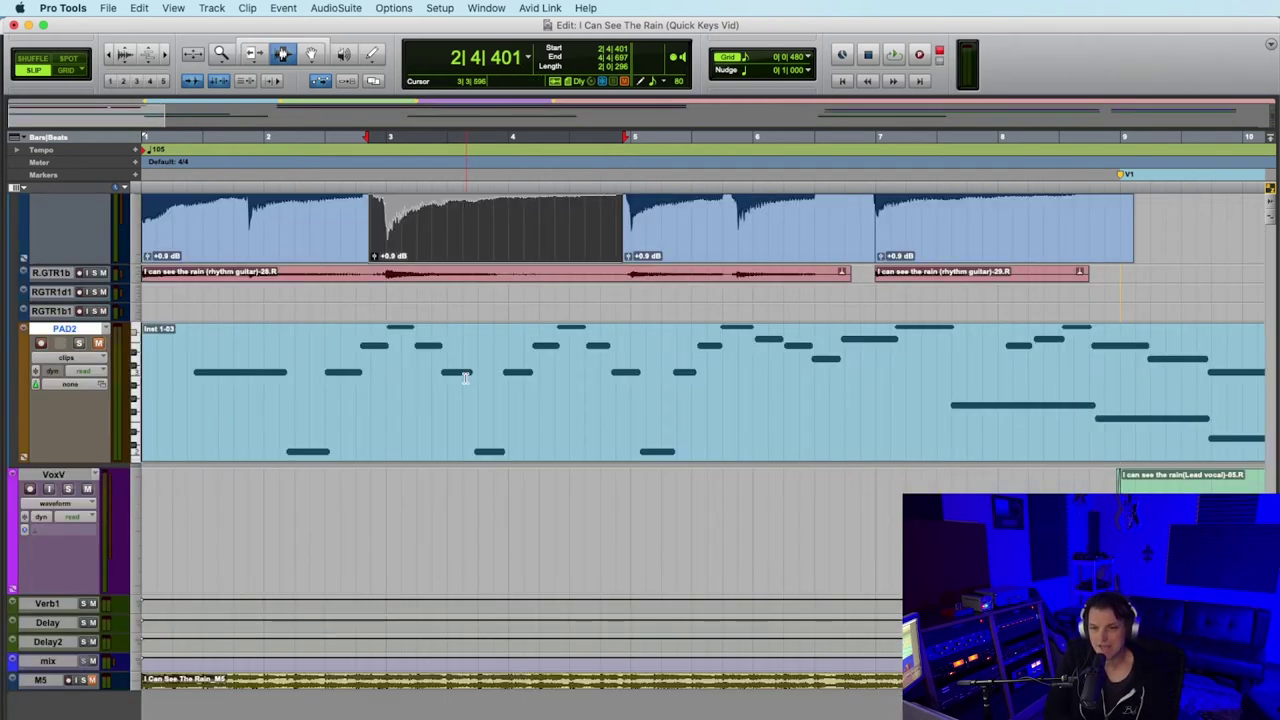
left_click(171, 390)
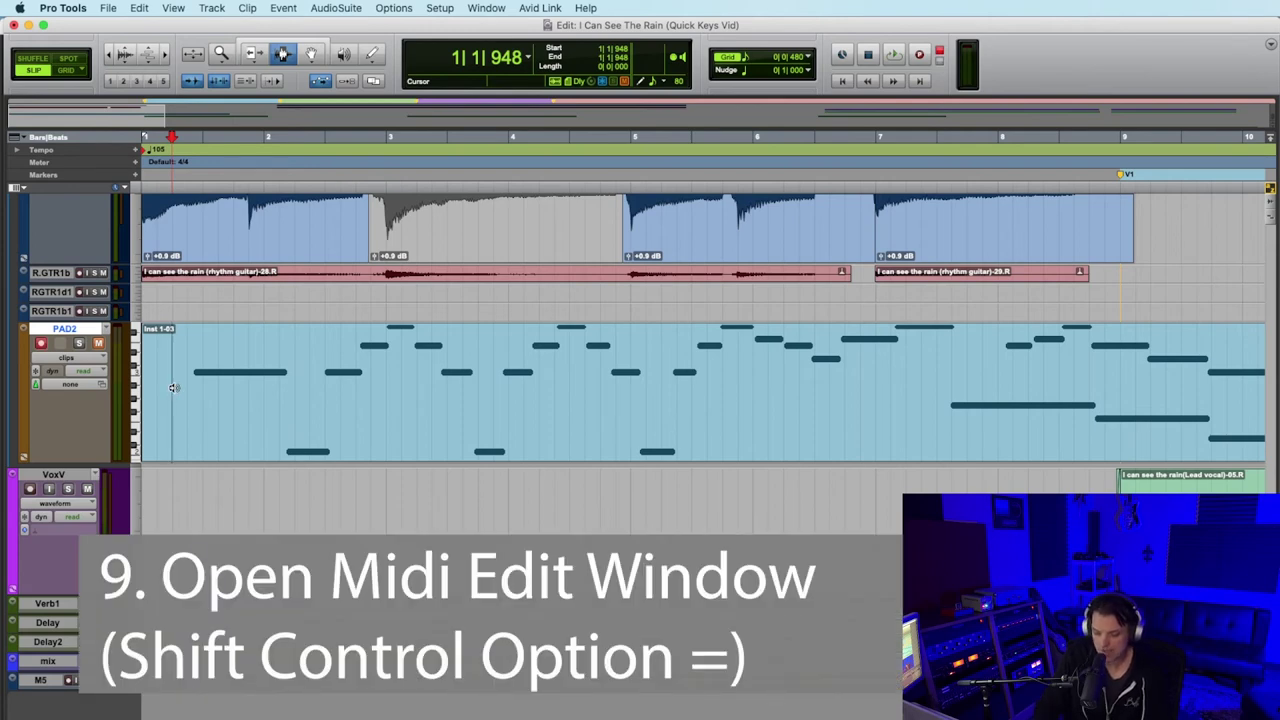
key("shift+ctrl+alt+equal")
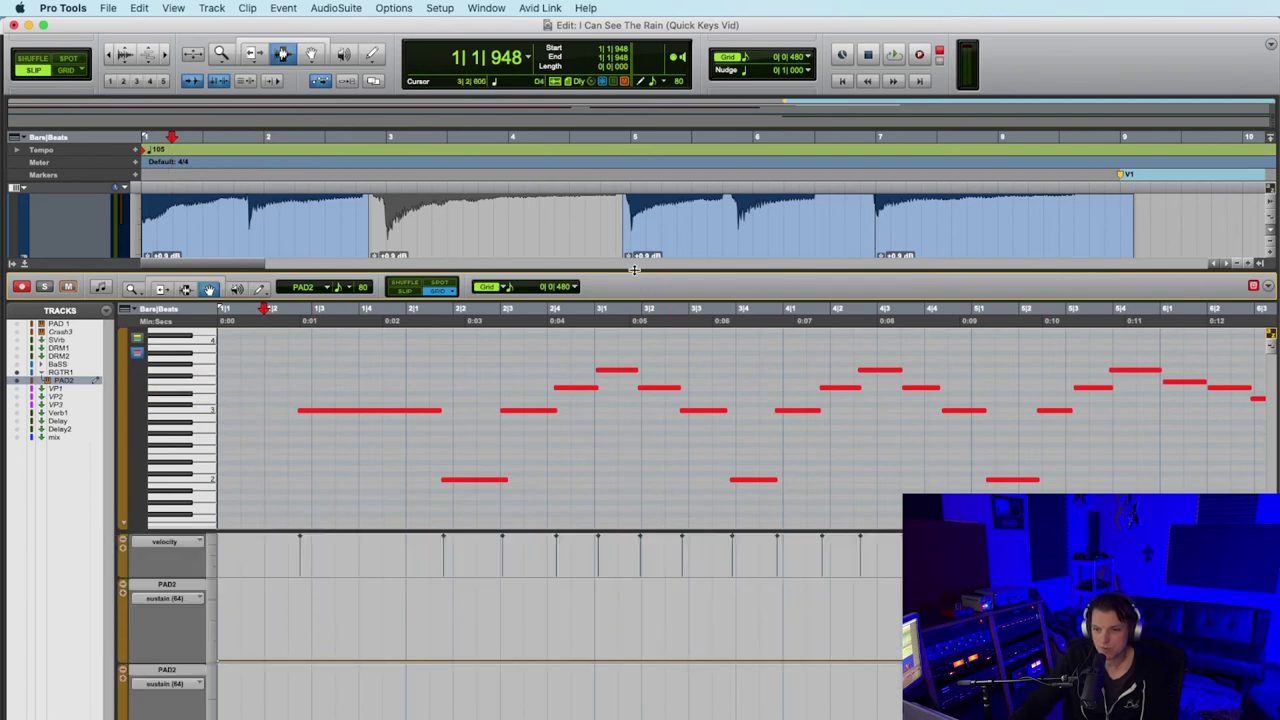
left_click_drag(635, 276, 626, 333)
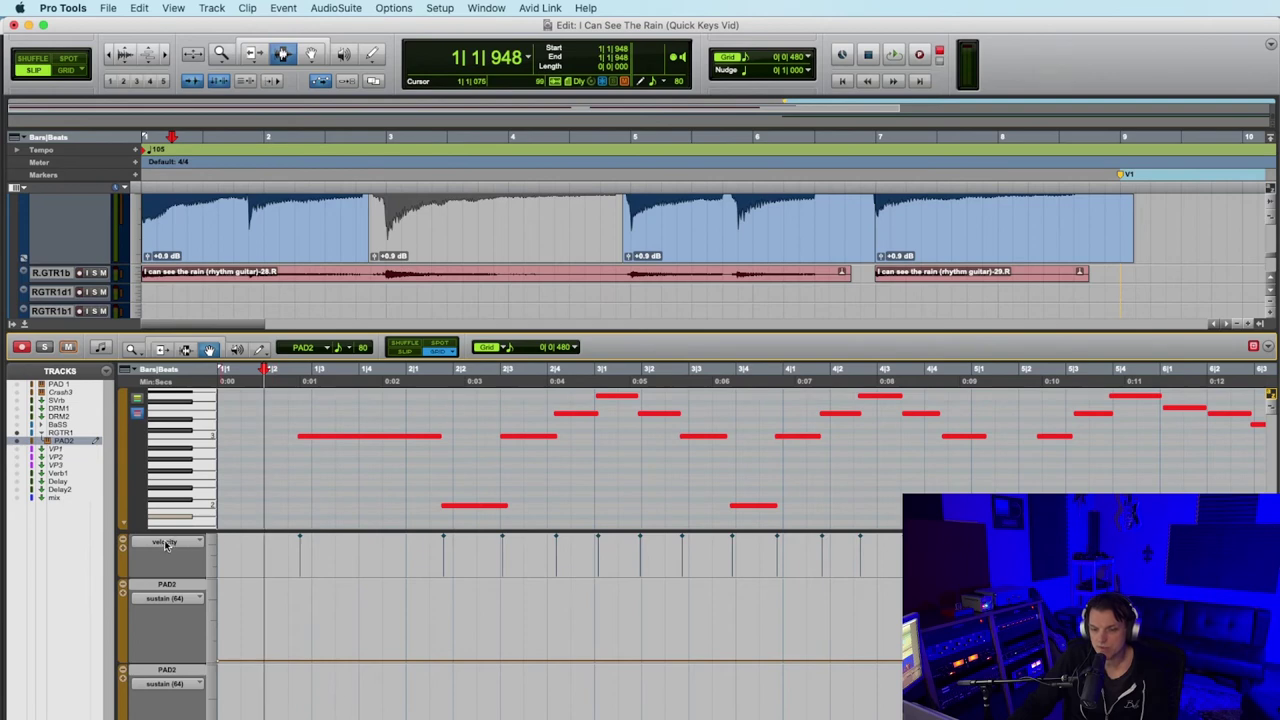
left_click_drag(478, 553, 303, 553)
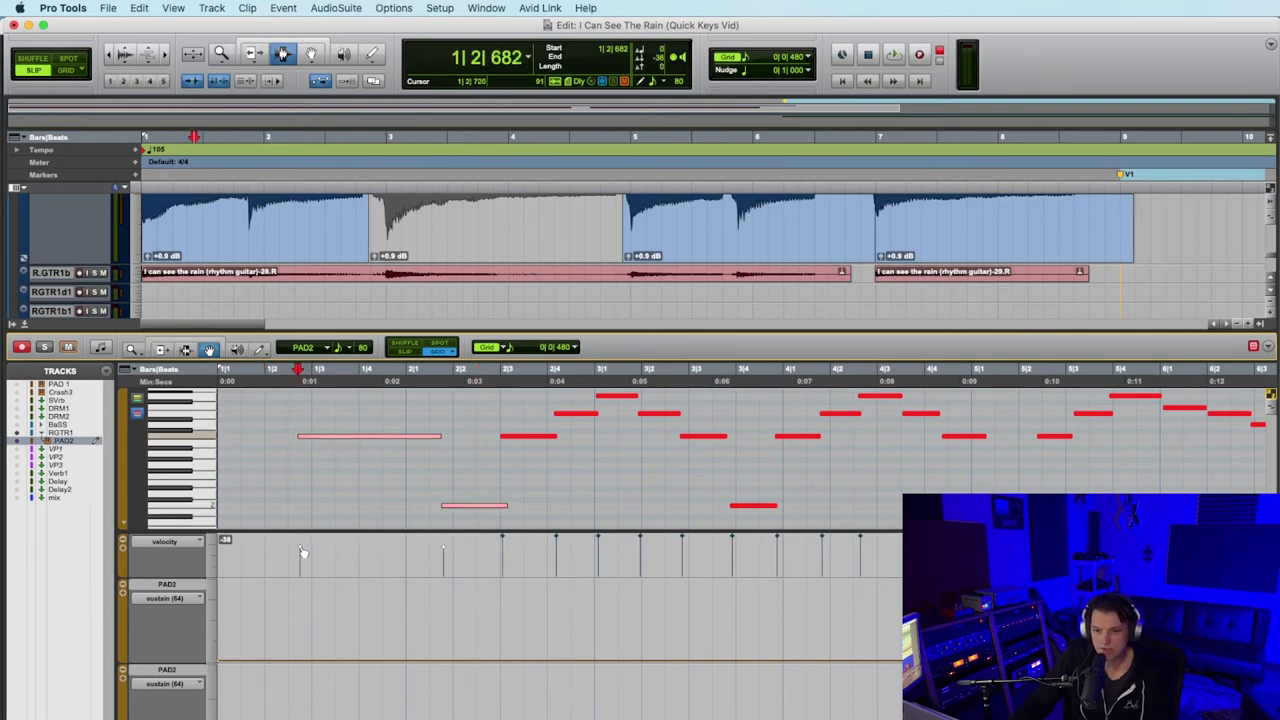
left_click(432, 484)
left_click(512, 446)
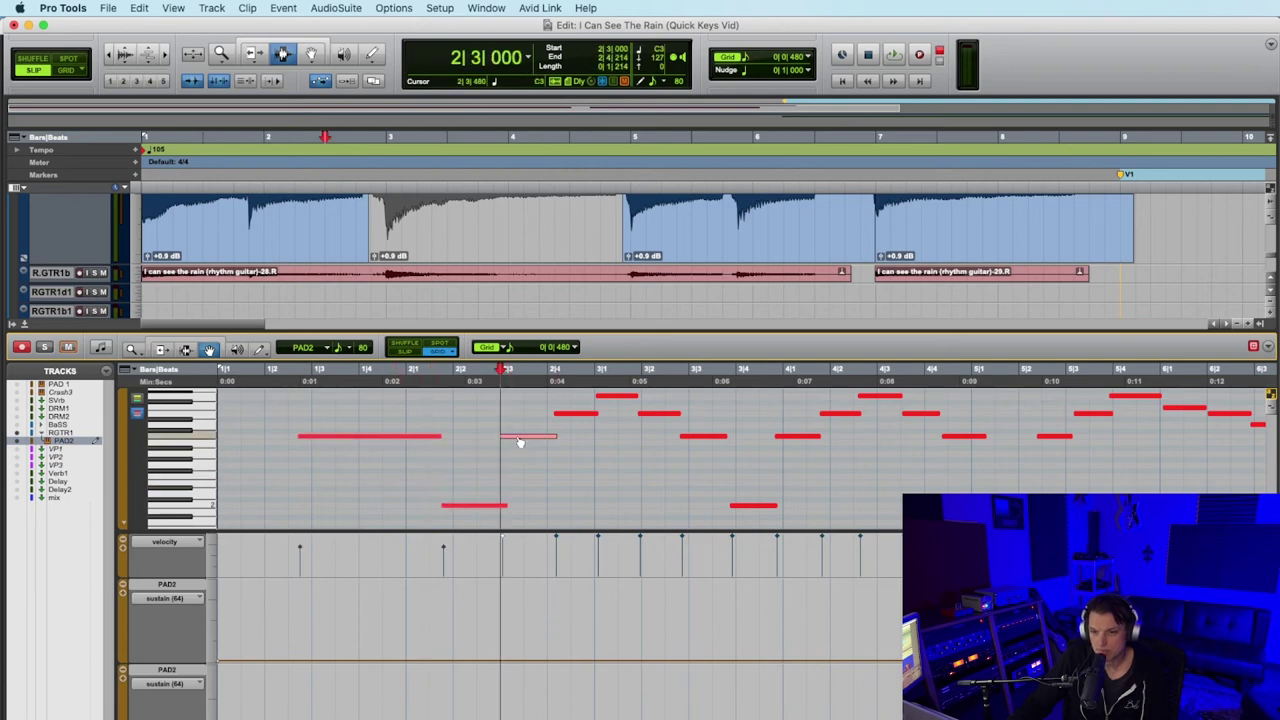
Switch the MIDI editor to Slip mode and nudge the selected PAD2 note slightly later.
key("F3")
left_click(398, 352)
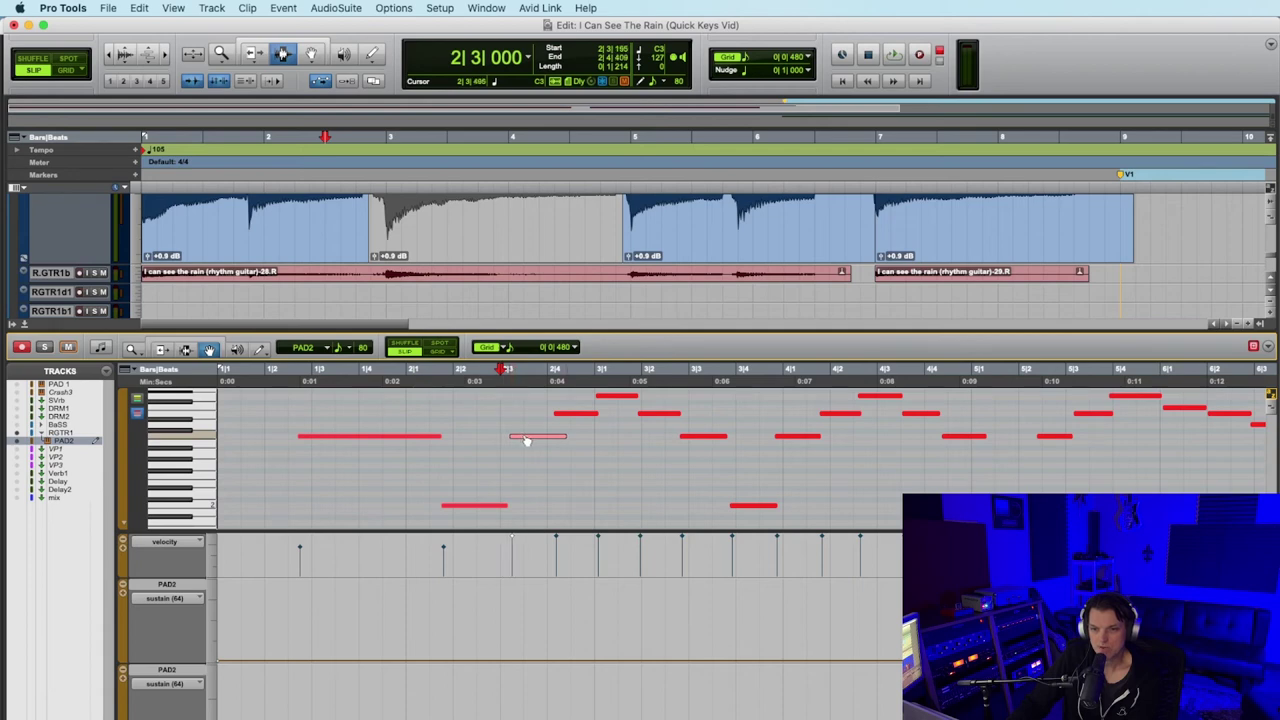
left_click_drag(518, 440, 575, 418)
Move five PAD2 notes down one semitone and close the MIDI editor.
left_click_drag(296, 403, 668, 514)
left_click_drag(588, 421, 585, 427)
left_click(669, 554)
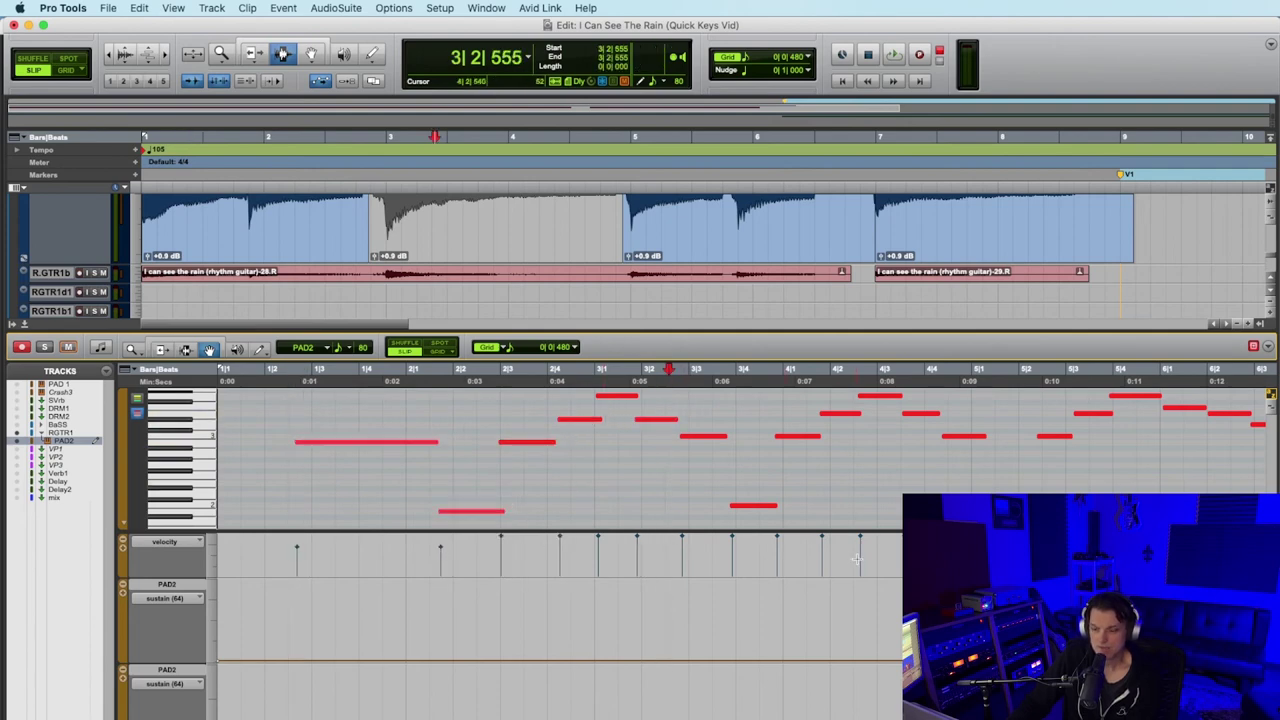
left_click_drag(823, 562, 639, 549)
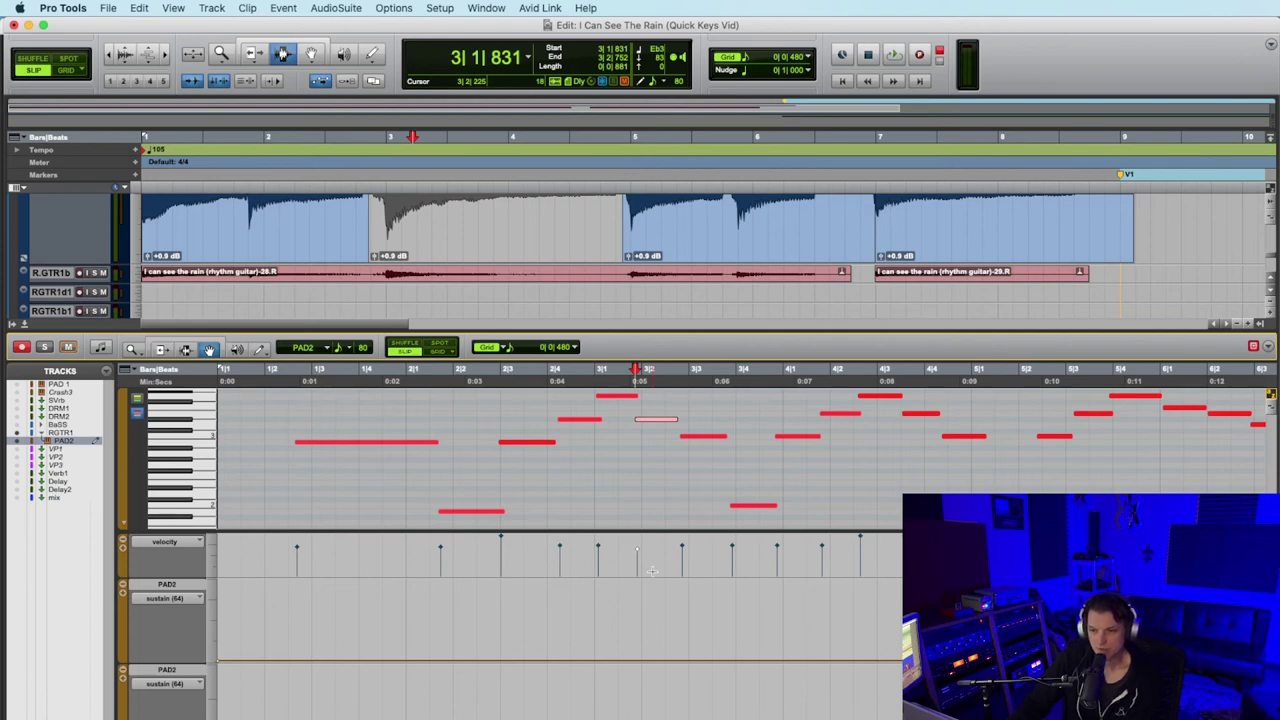
key("ctrl+equal")
left_click(480, 425)
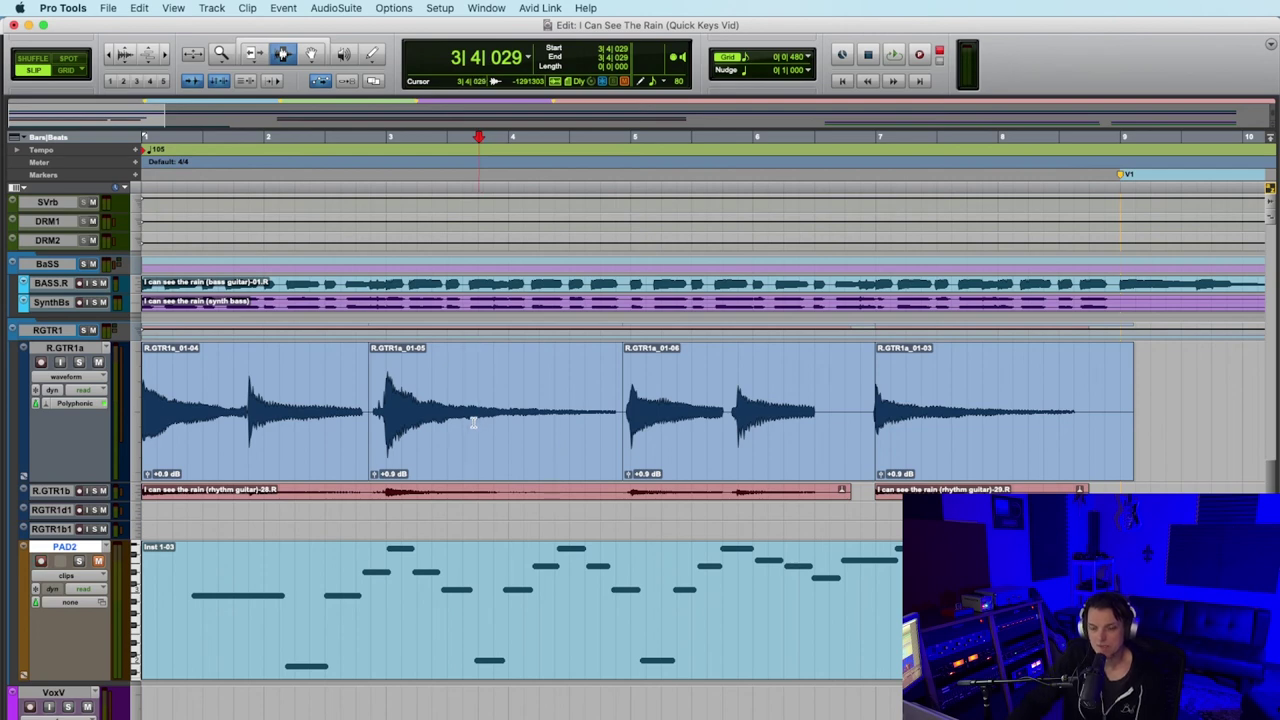
Consolidate clips R.GTR1a_01-05 through R.GTR1a_01-03 into a single clip.
double_click(469, 416)
left_click_drag(621, 408, 1003, 398)
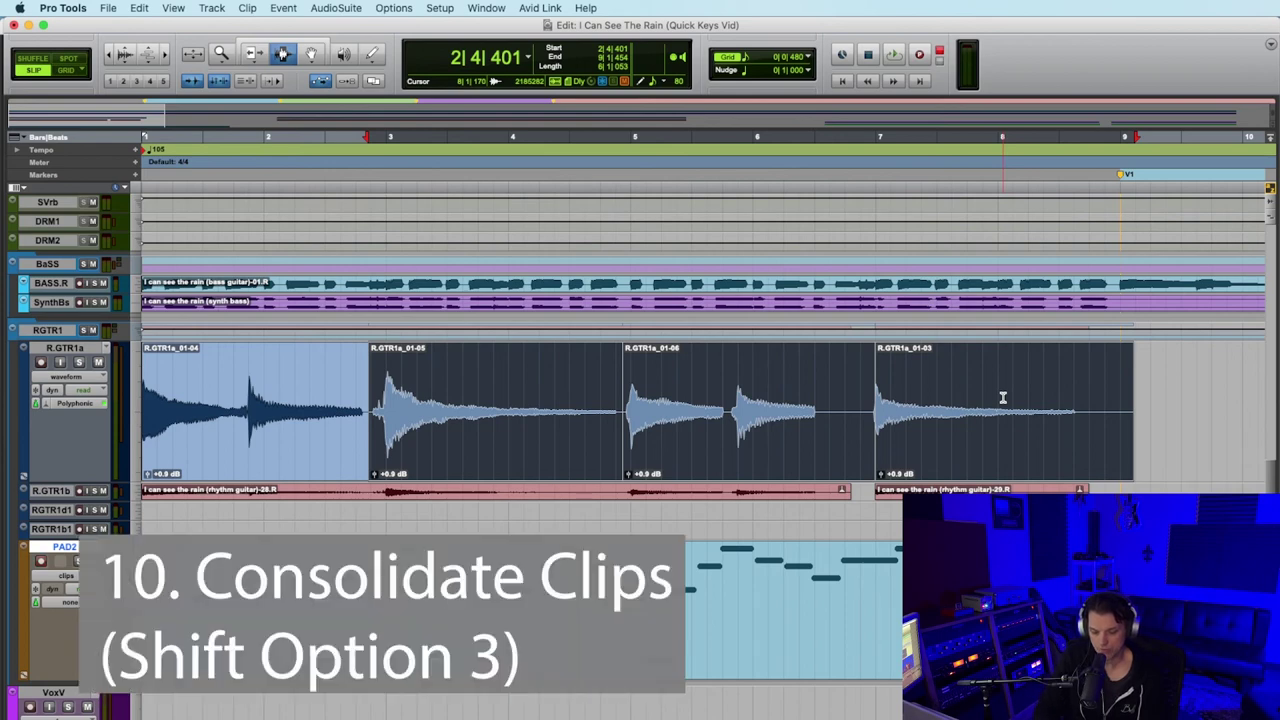
key("shift+alt+3")
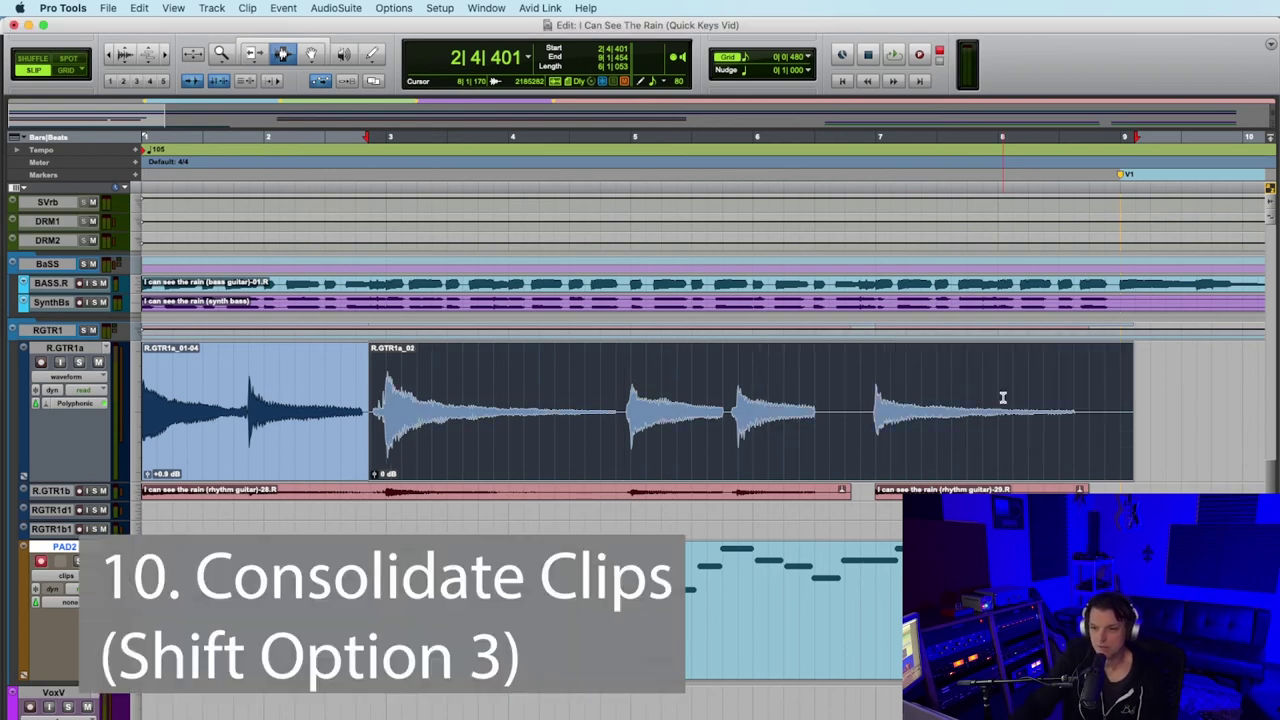
Move the consolidated R.GTR1a clip slightly using whole-clip editing.
left_click(311, 55)
left_click_drag(514, 425, 478, 425)
key("KP_Add")
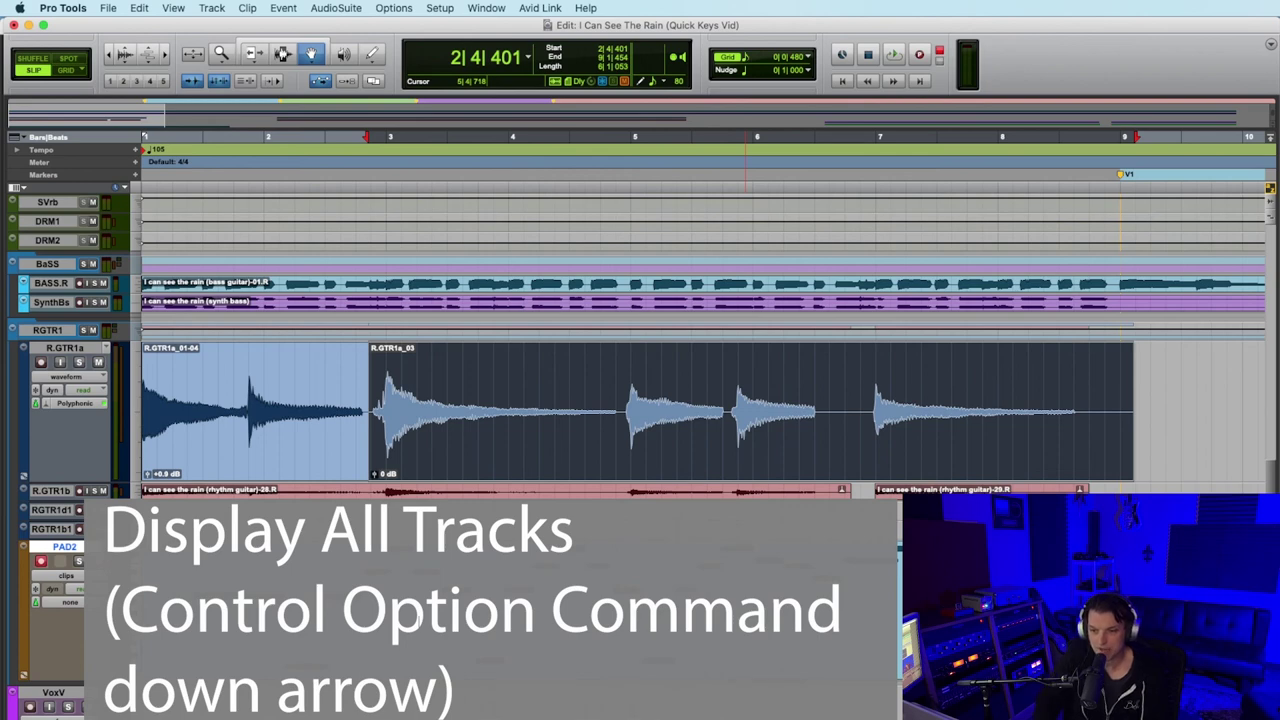
Fit every track, from KCKRcm down to the mix track, into the Edit window.
key("ctrl+alt+super+Down")
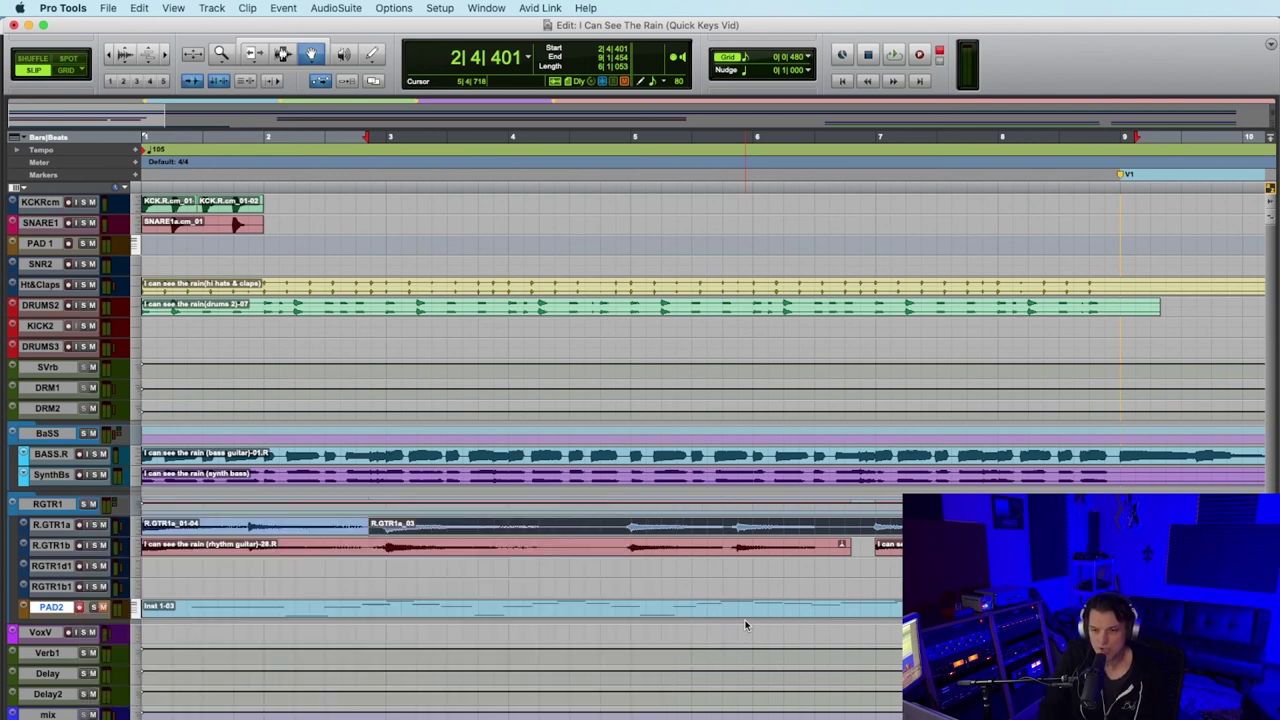
Zoom out to the entire song from bar 1 and return to the session start.
key("alt+a")
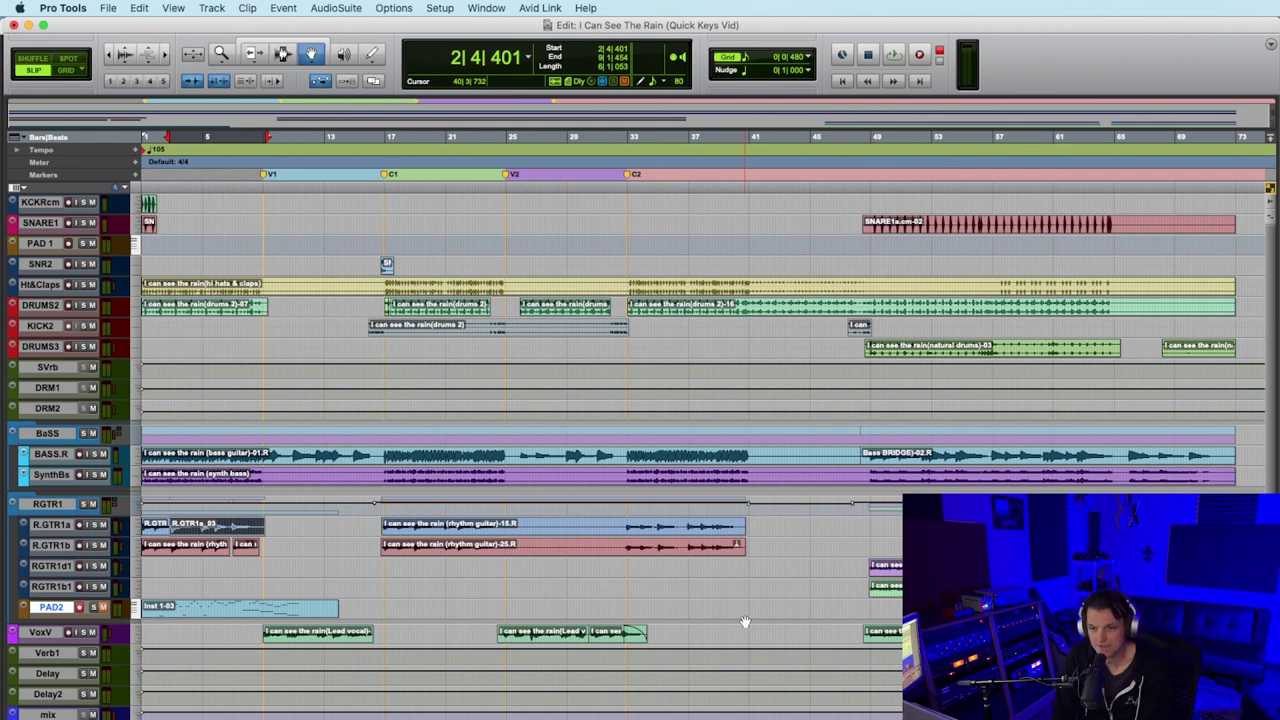
key("Return")
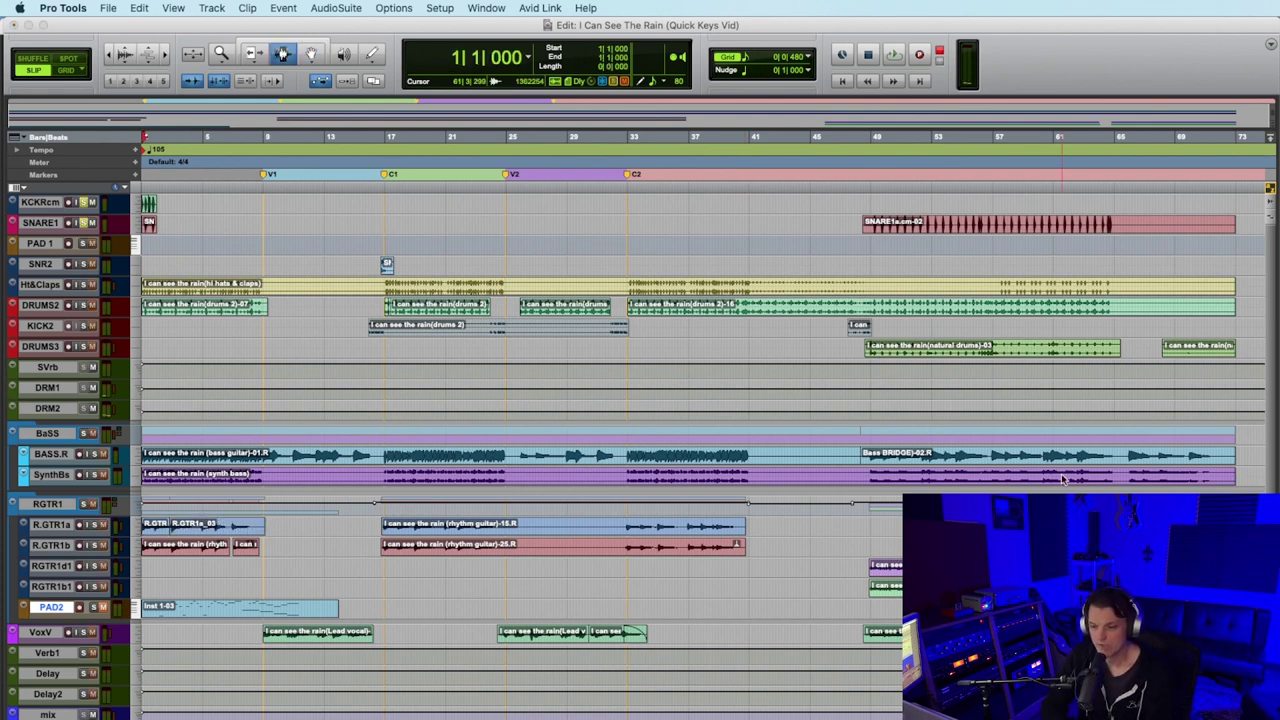